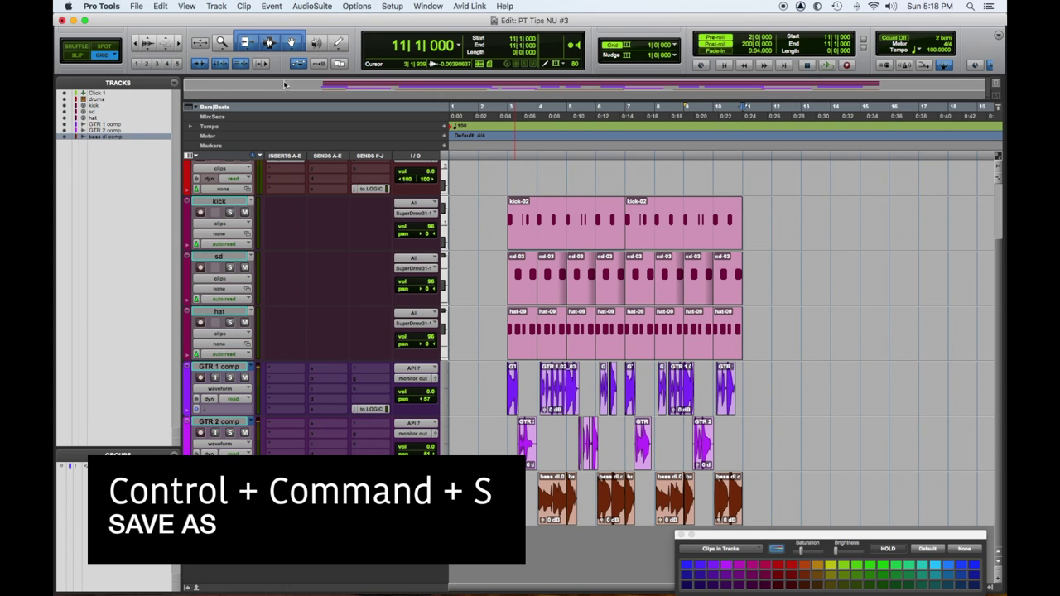
- Save the session as PT Tips NU #4 and play it back from bar 8
click(137, 7)
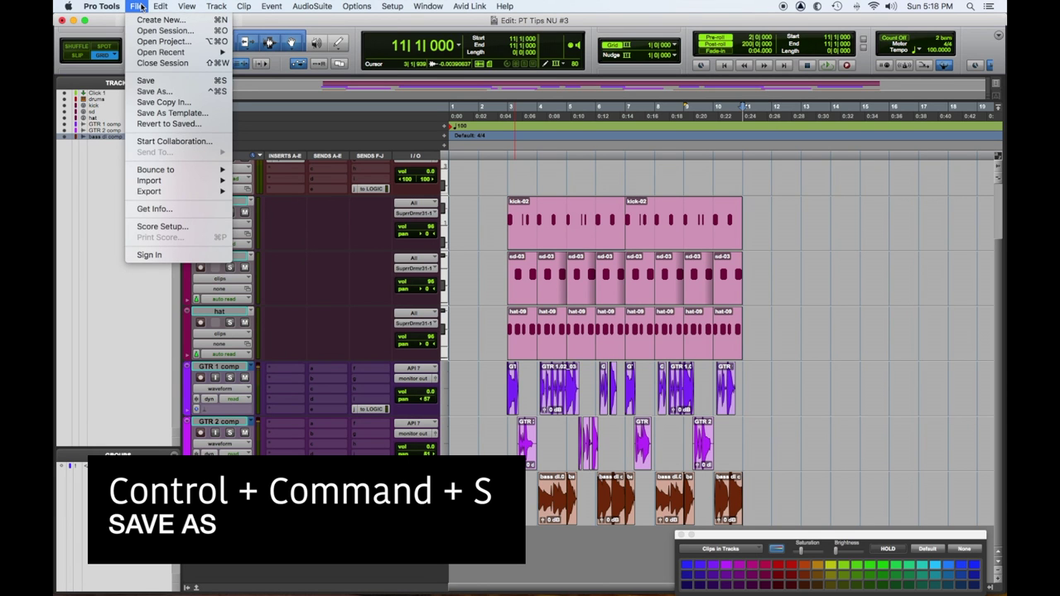
click(166, 91)
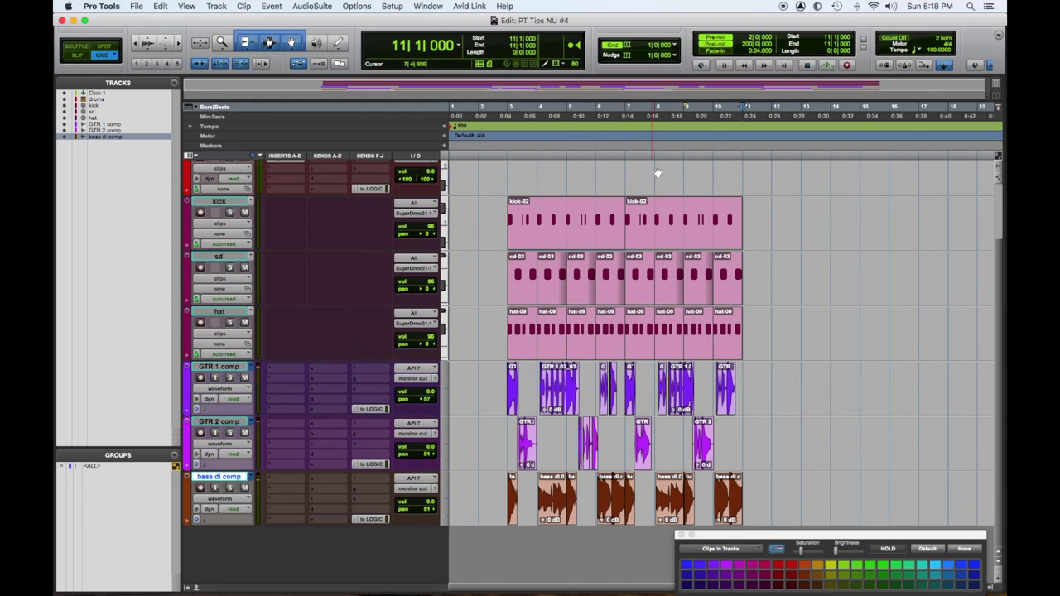
click(652, 173)
key(space)
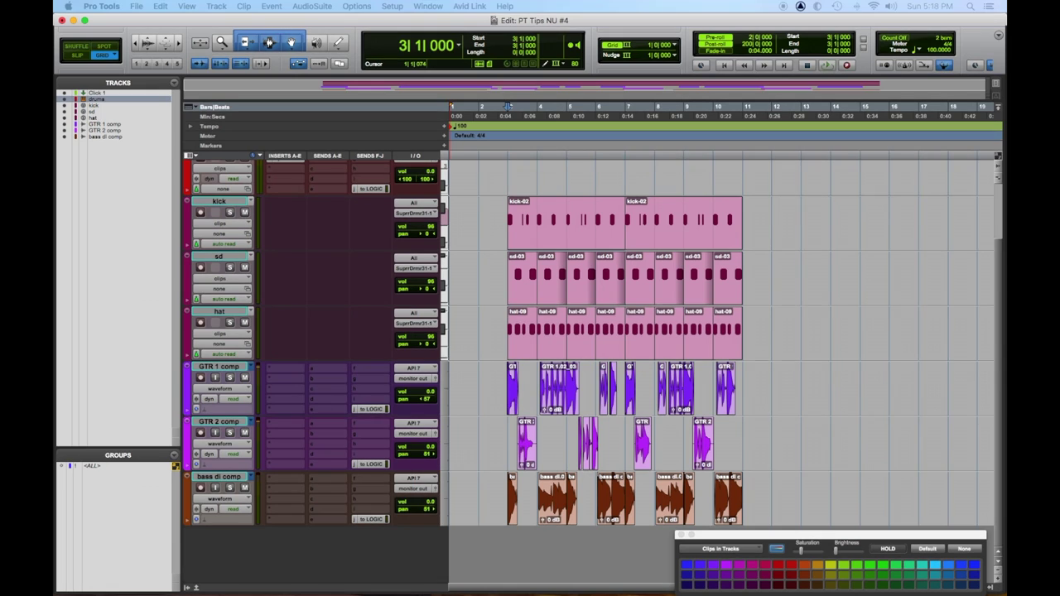
- Show the Memory Locations list and add marker A1a at bar 3
key(super+KP_5)
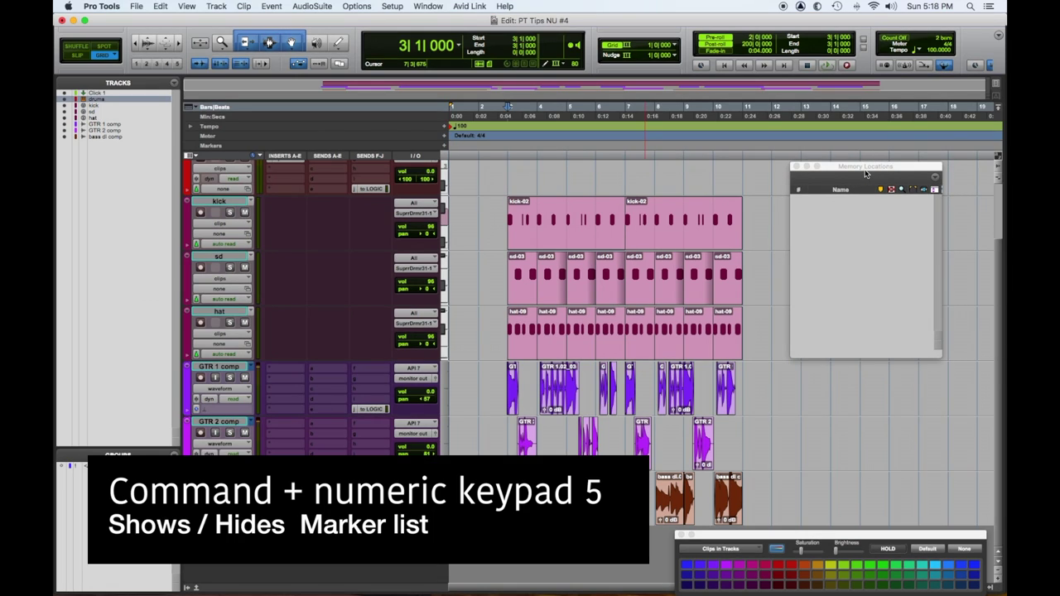
key(super+KP_5)
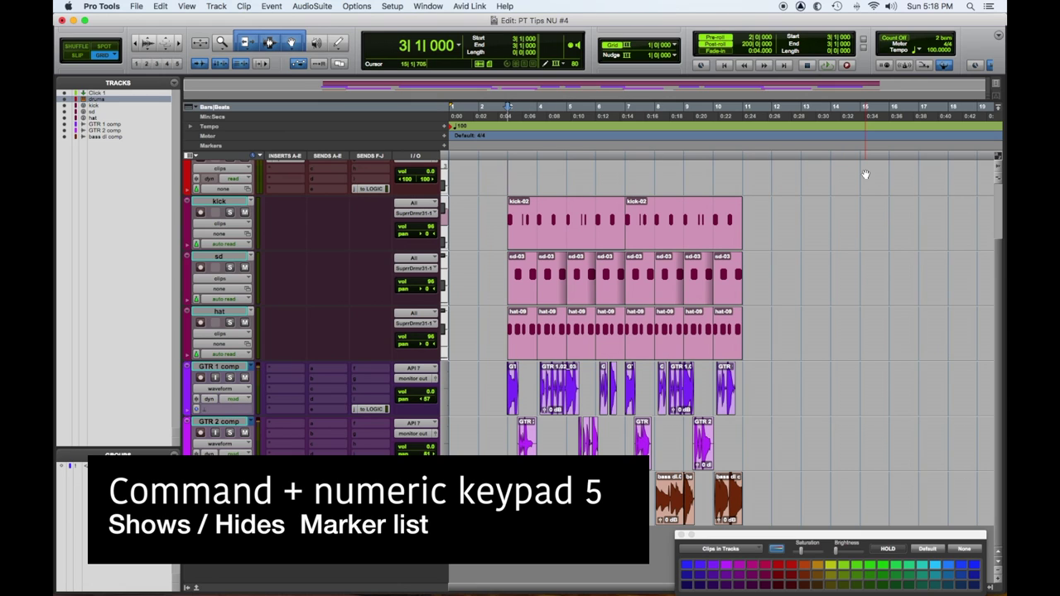
key(super+KP_5)
key(super+KP_5)
key(super+KP_5)
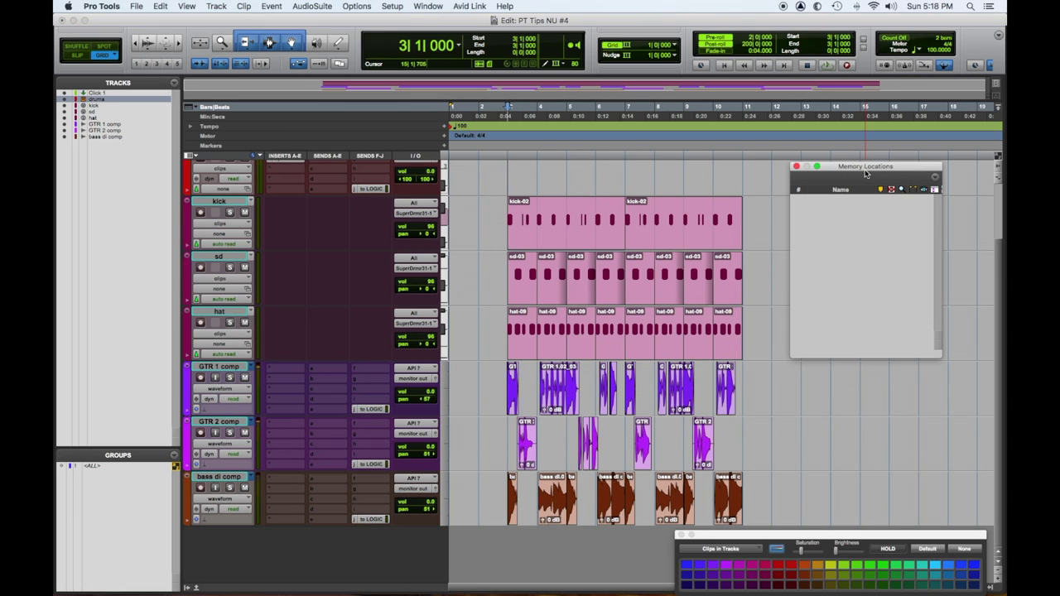
click(507, 168)
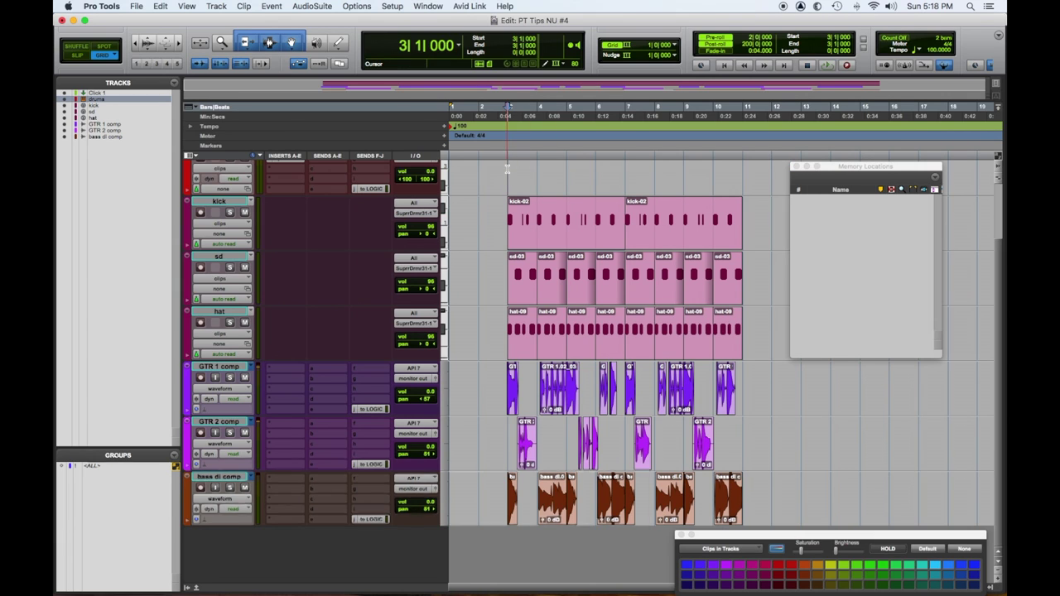
key(KP_Enter)
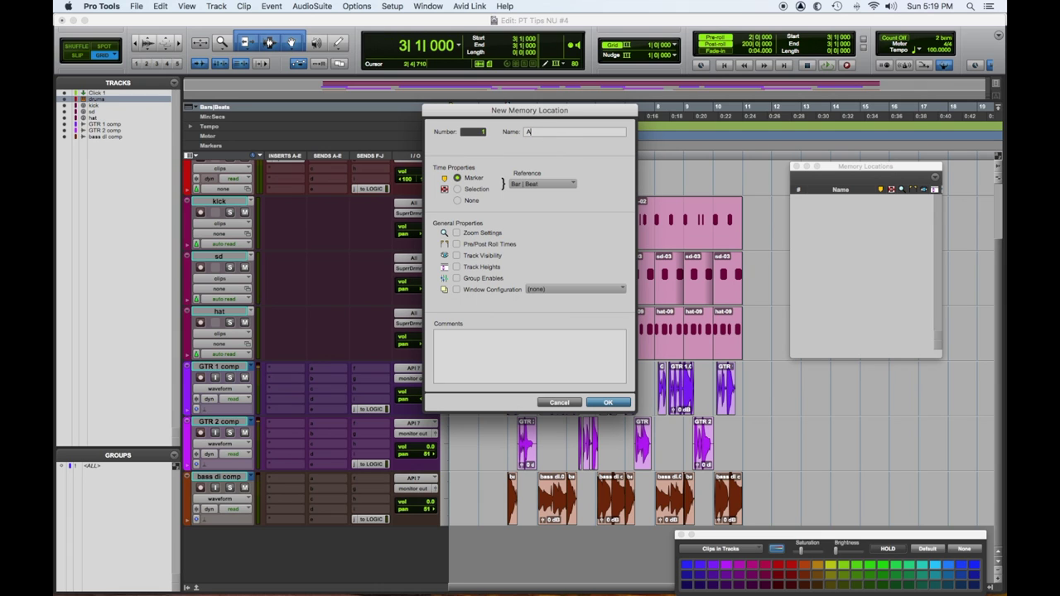
text(A1a)
key(Return)
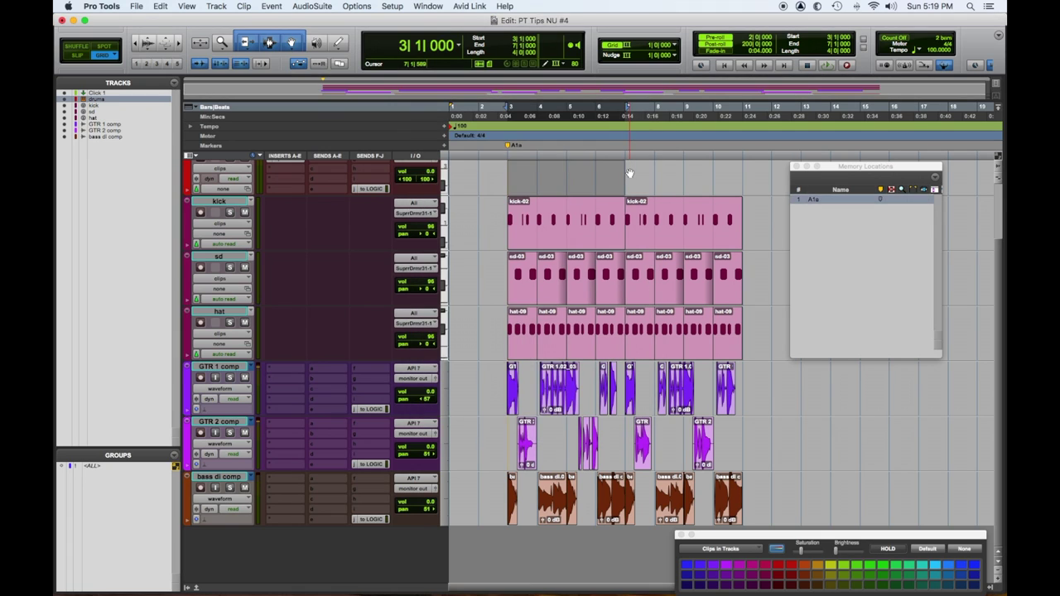
- Add markers A1b at bar 7 and IV at bar 11, then move the marker list aside
click(624, 166)
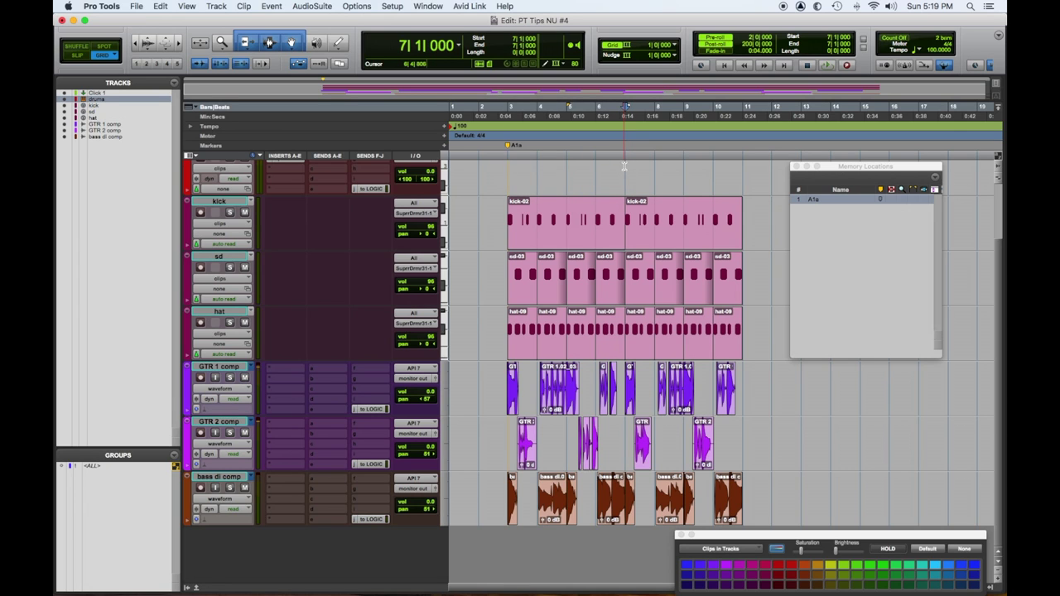
key(KP_Enter)
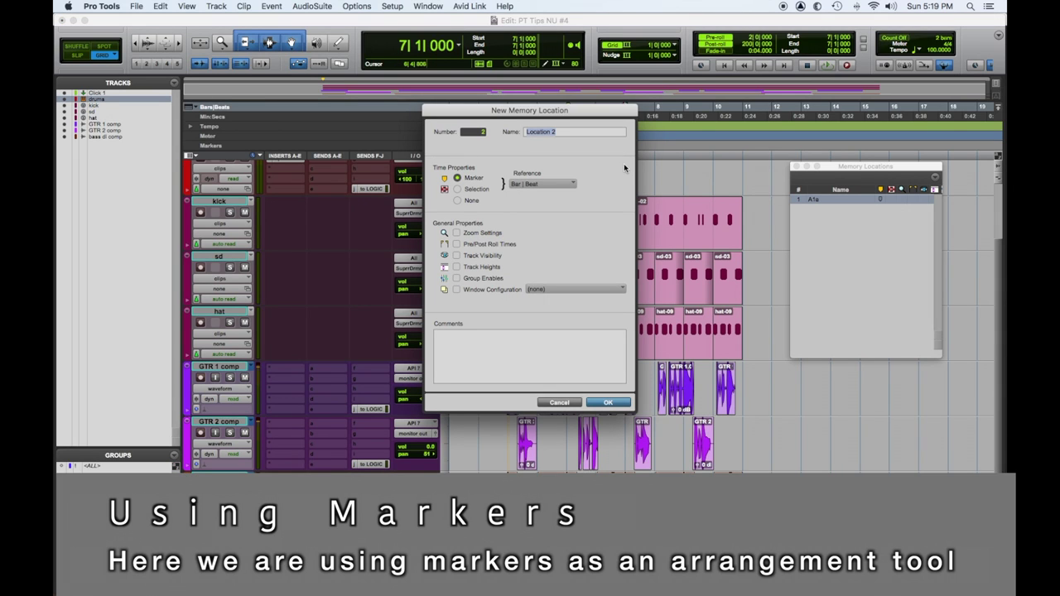
text(A1b)
key(Return)
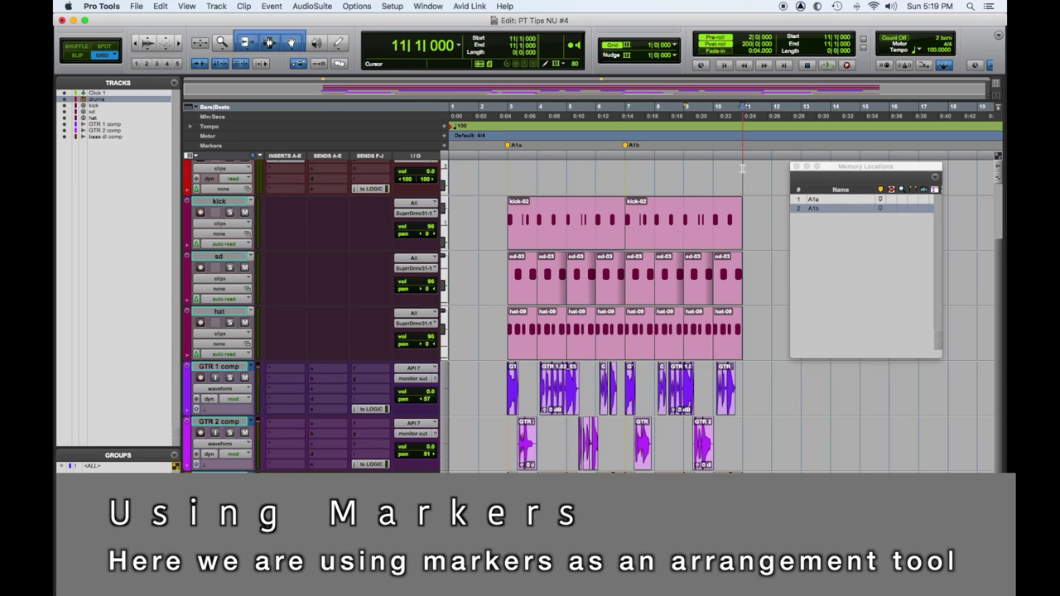
key(KP_Enter)
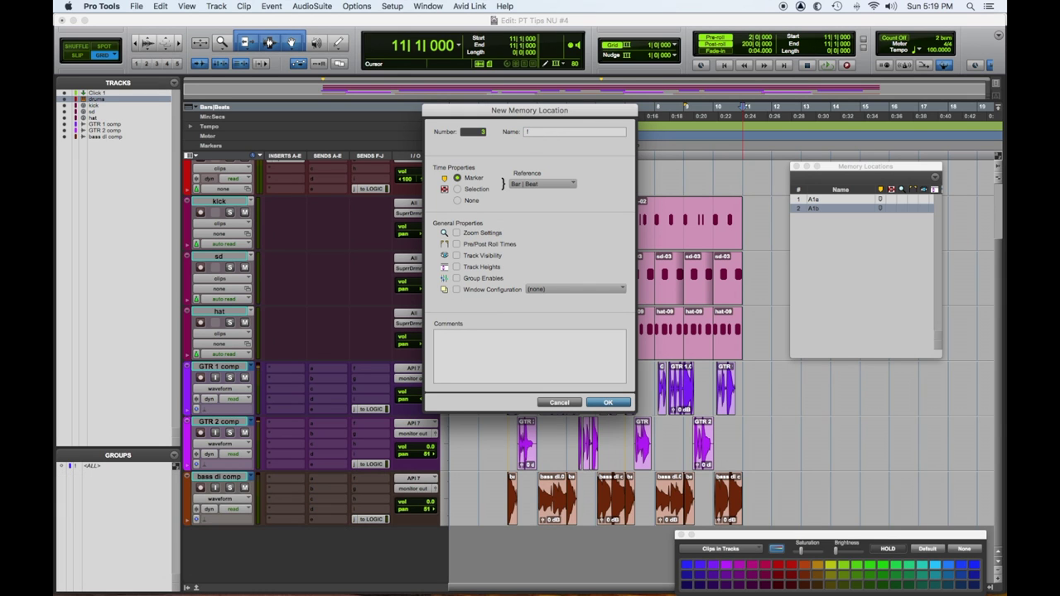
key(Return)
mouse_move(878, 167)
mouse_down()
mouse_move(204, 395)
mouse_move(166, 372)
mouse_move(178, 453)
mouse_up()
- Repeat the kick, sd and hat clips from bars 3–11 once so the drums run to bar 19
click(586, 239)
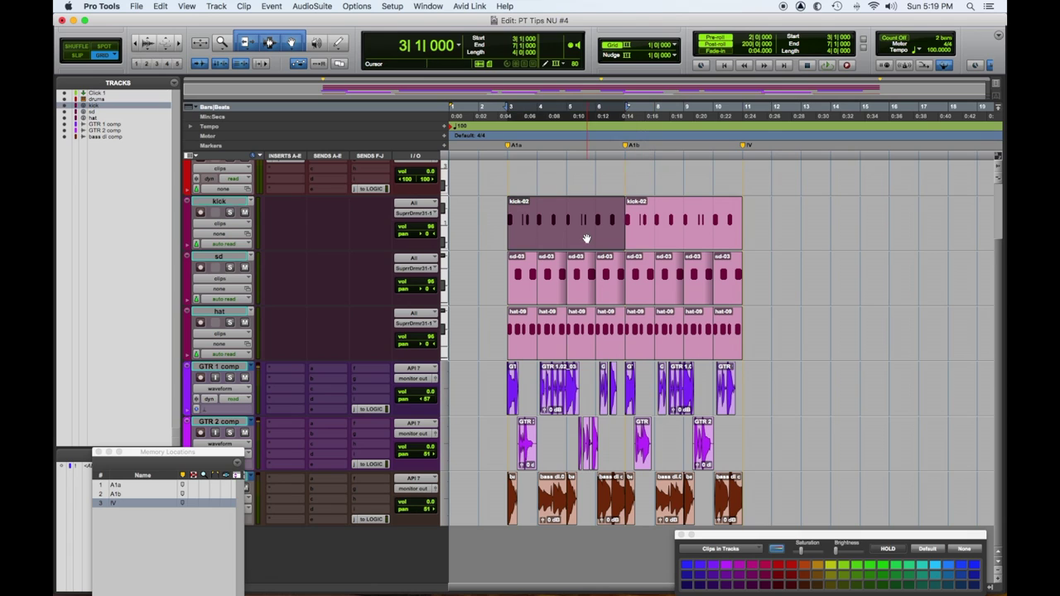
shift+click(671, 237)
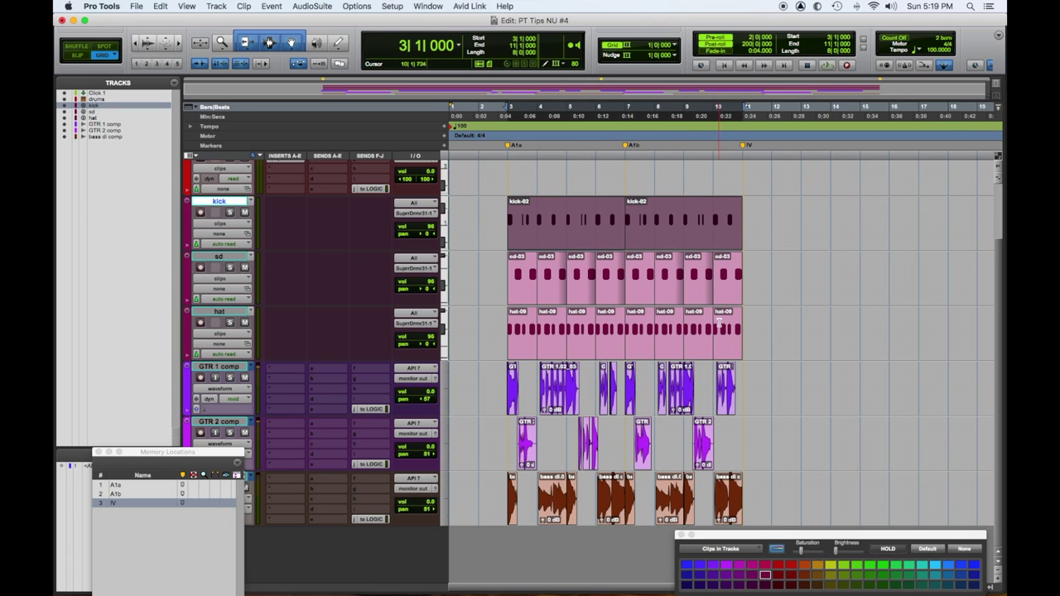
shift+click(733, 341)
shift+click(730, 295)
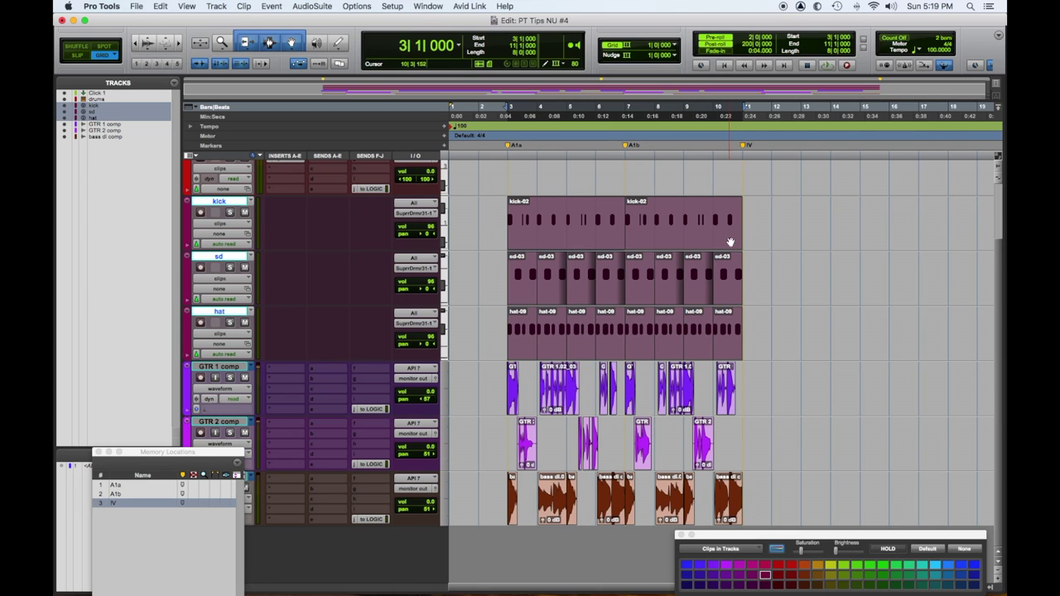
key(alt+r)
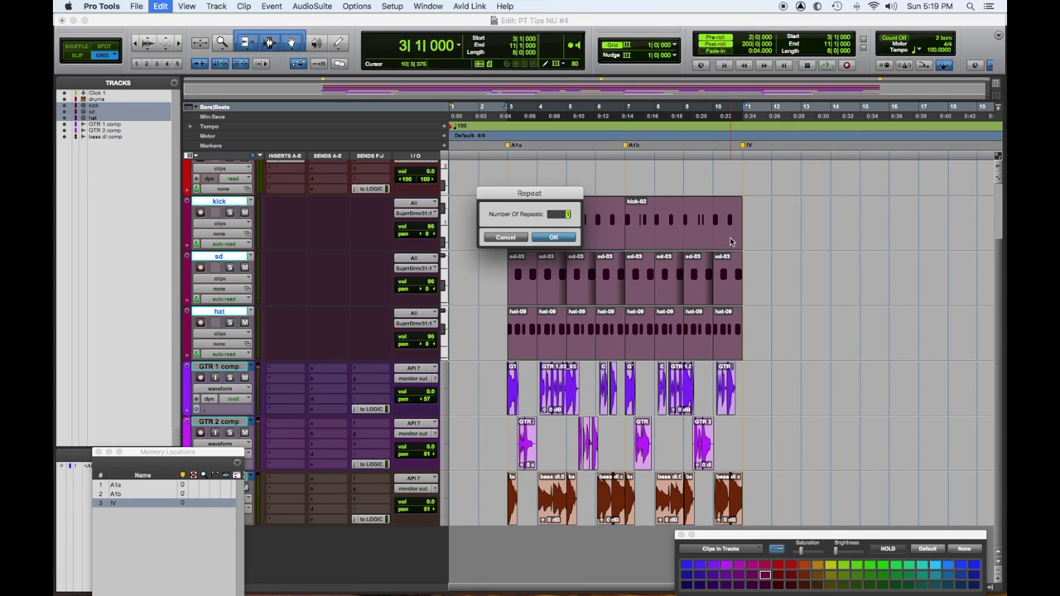
key(Return)
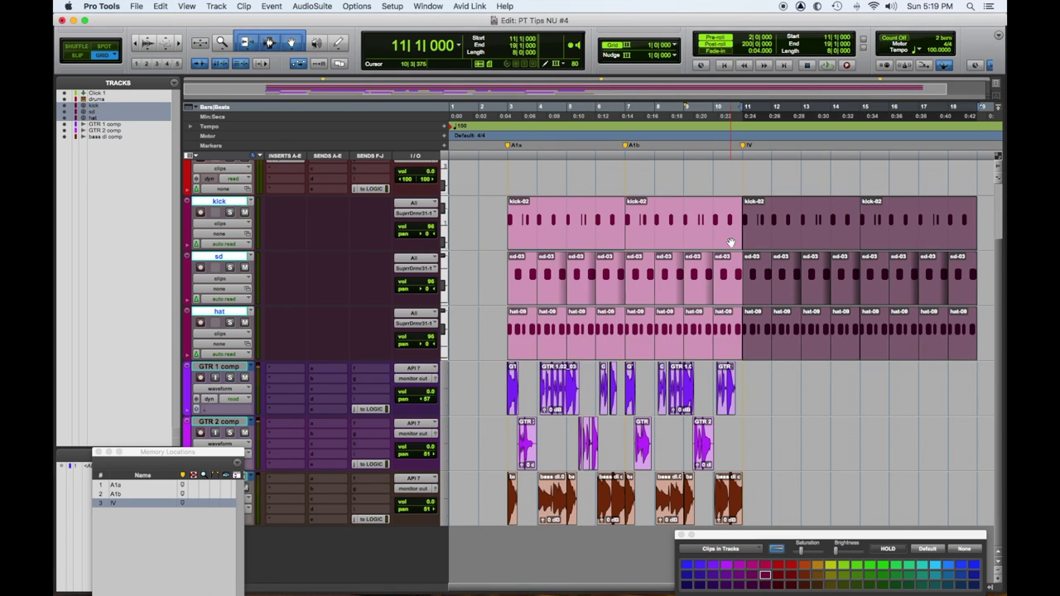
double_click(235, 367)
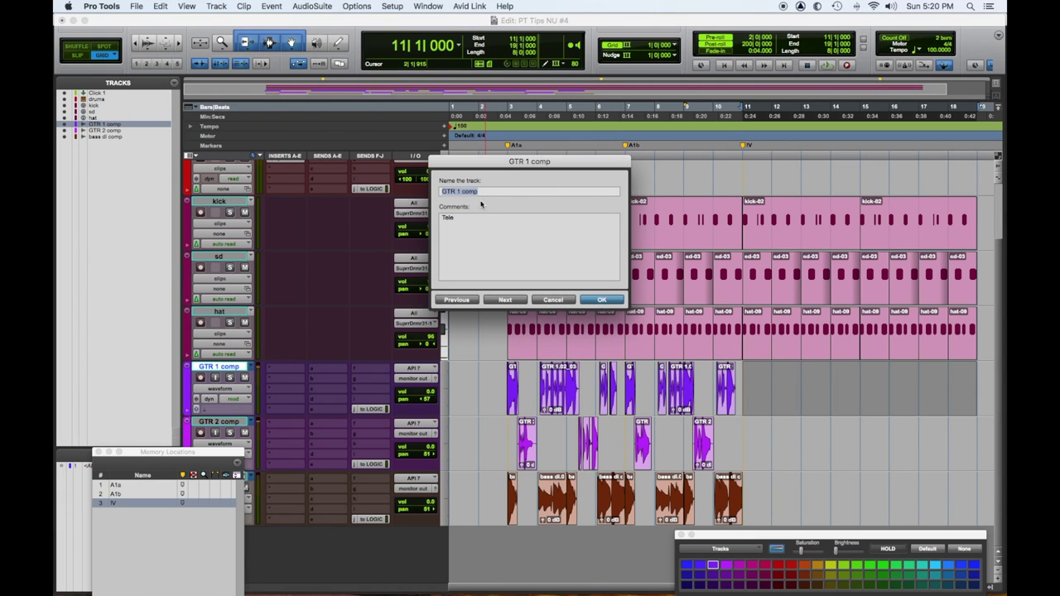
click(605, 300)
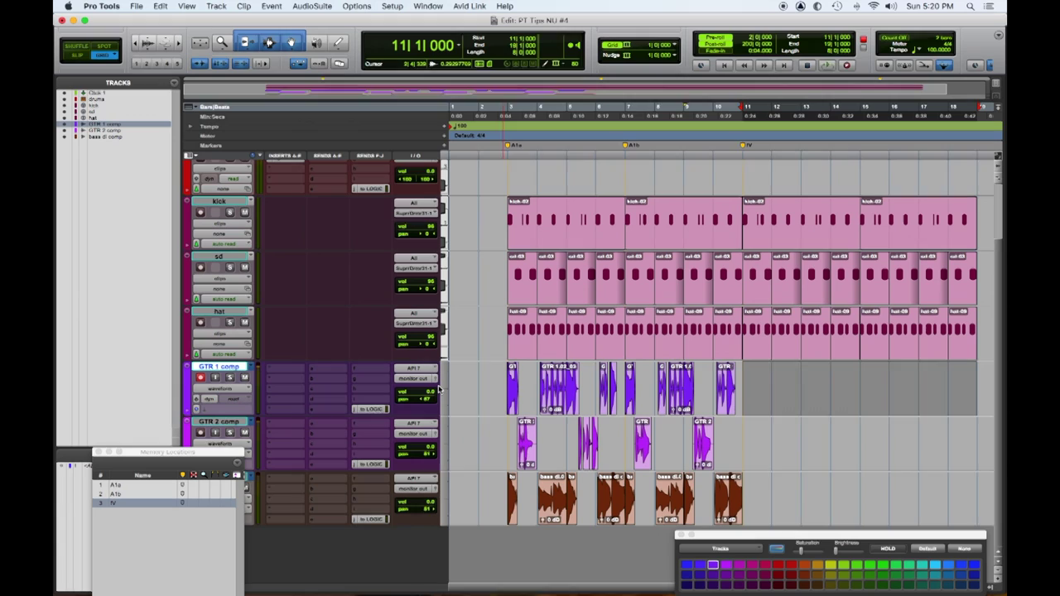
- Start recording a guitar take on GTR 1 comp from bar 11
key(space)
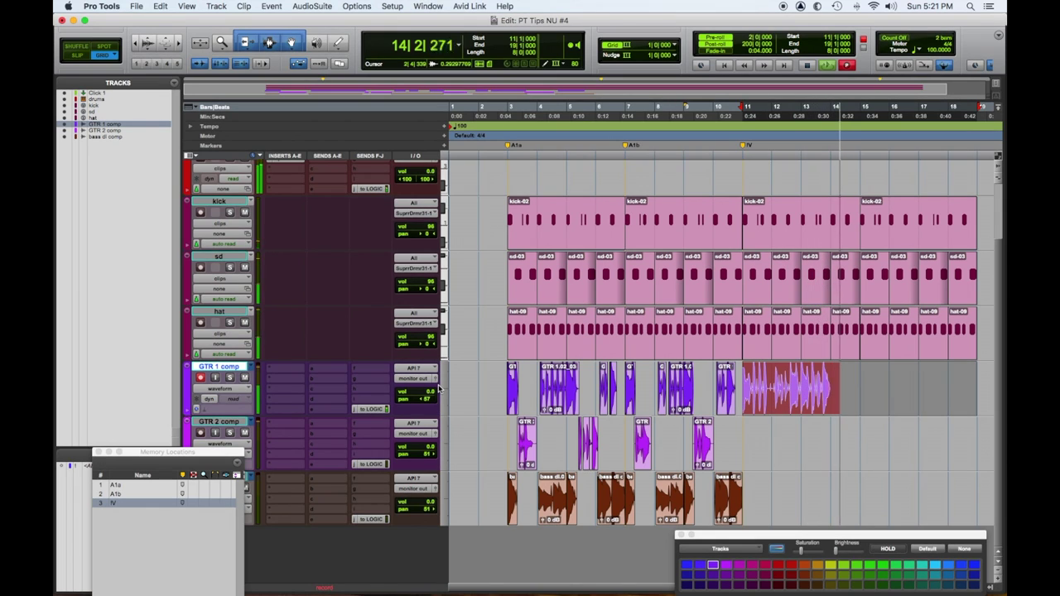
- Stop the GTR 1 comp take and add marker V at bar 14
key(space)
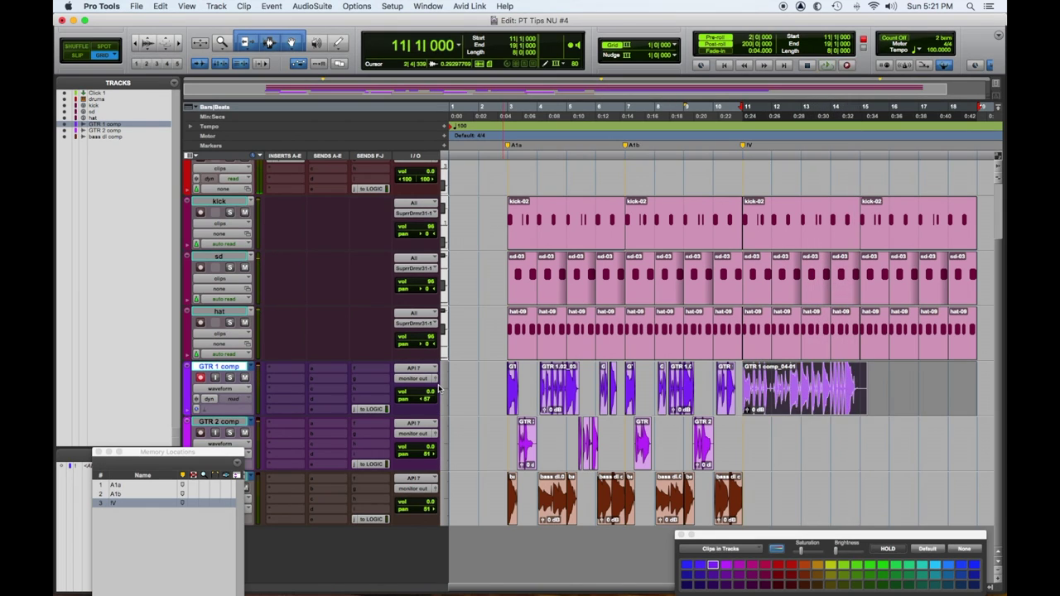
click(818, 176)
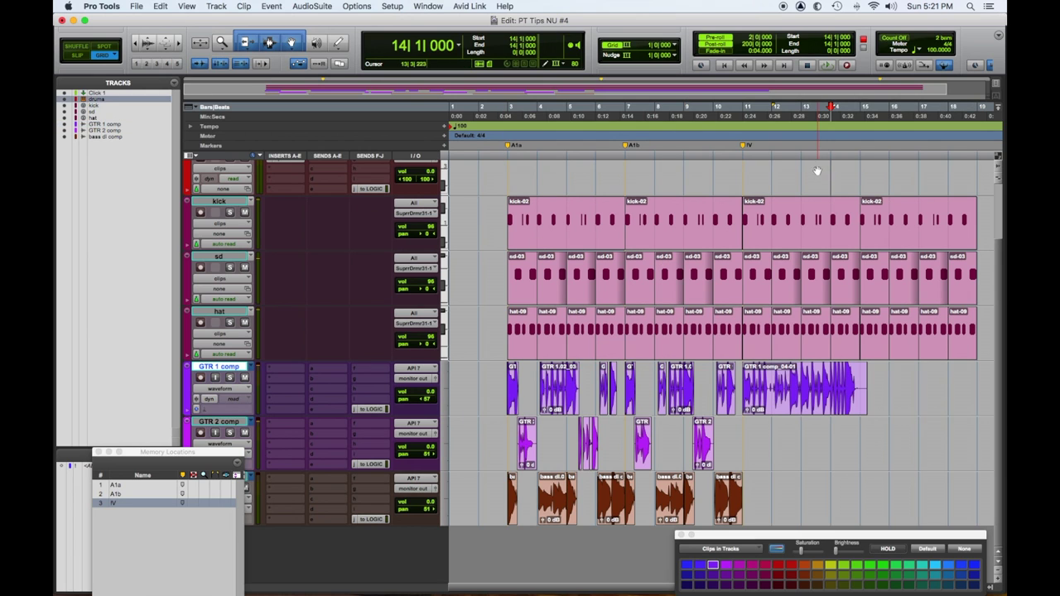
key(space)
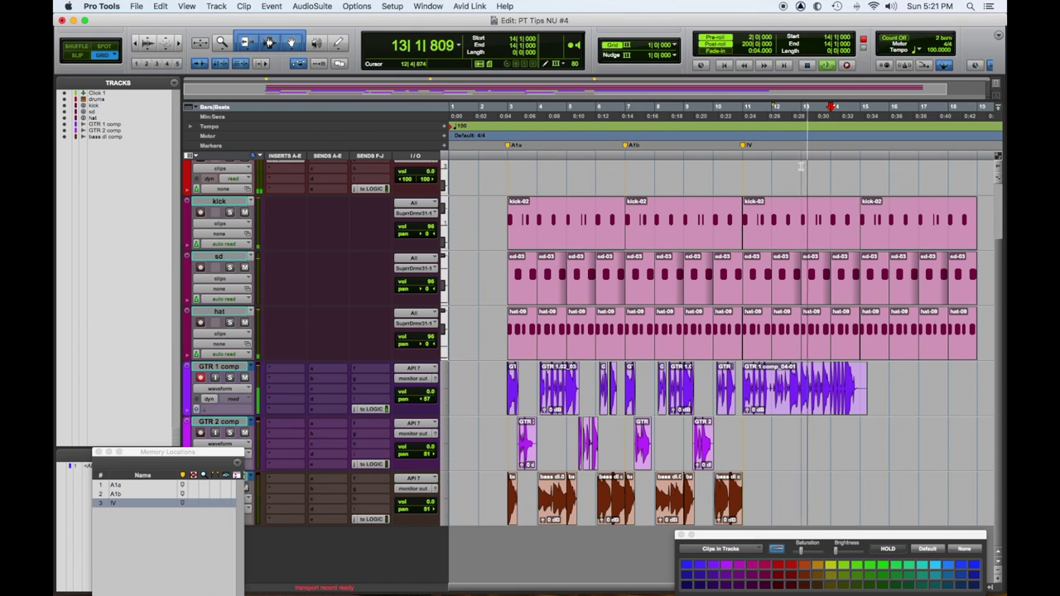
key(KP_Enter)
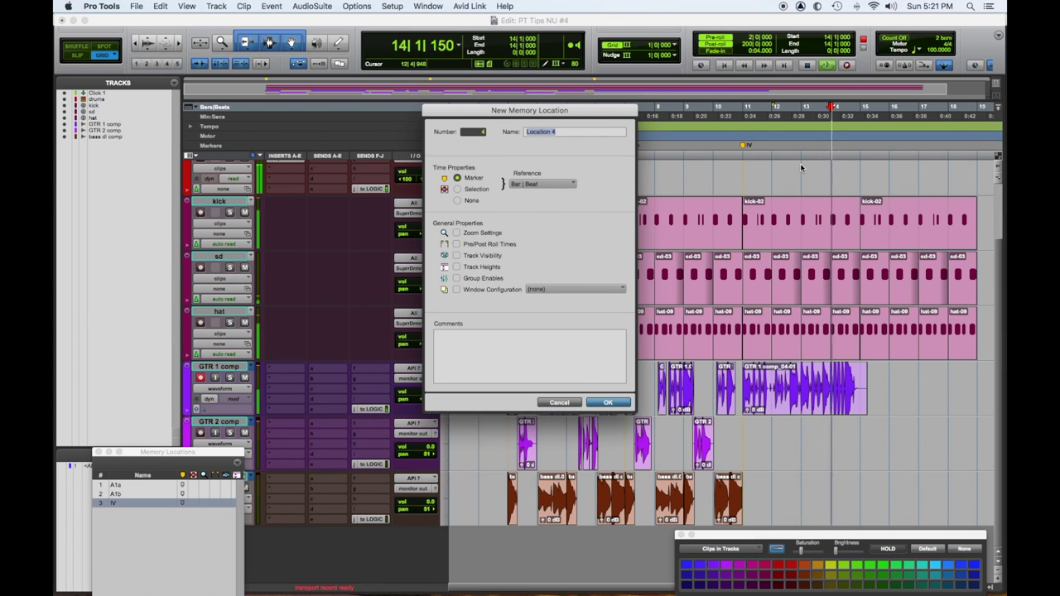
text(V)
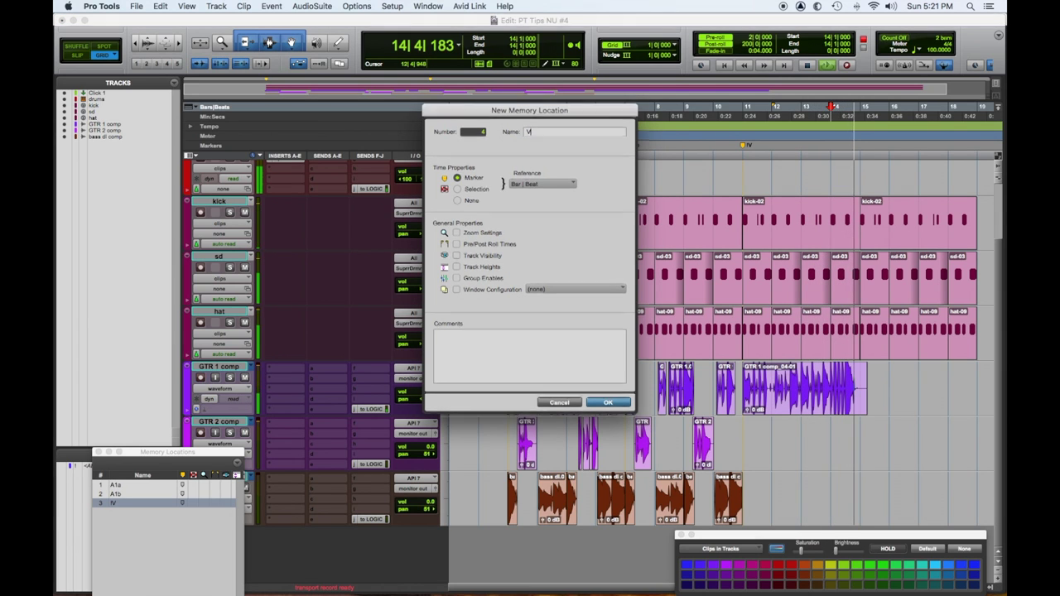
key(Return)
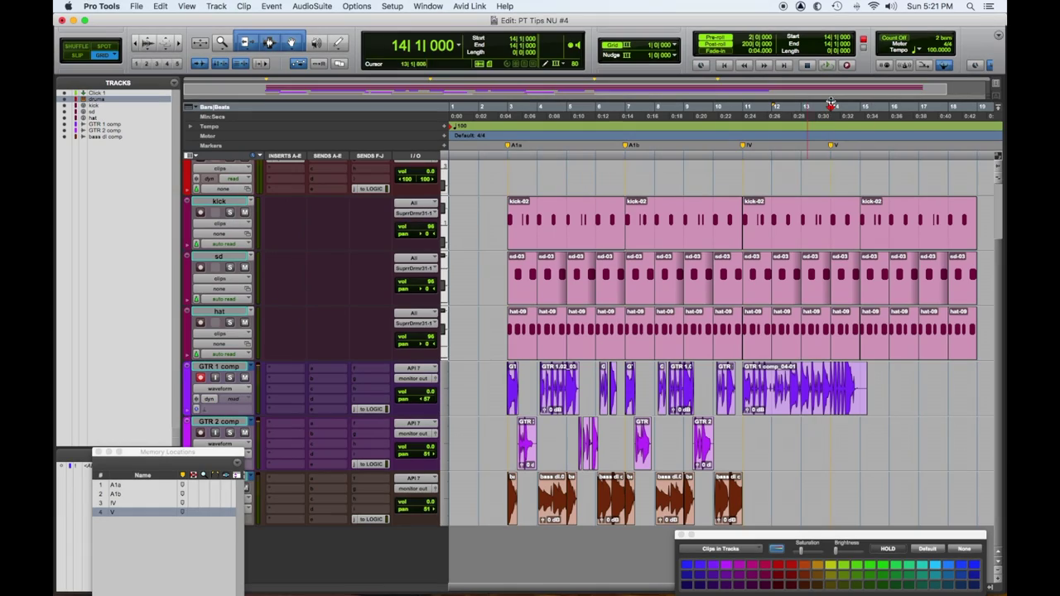
- Record-arm GTR 2 comp and jump the playhead to marker IV at bar 11
drag(191, 455, 187, 517)
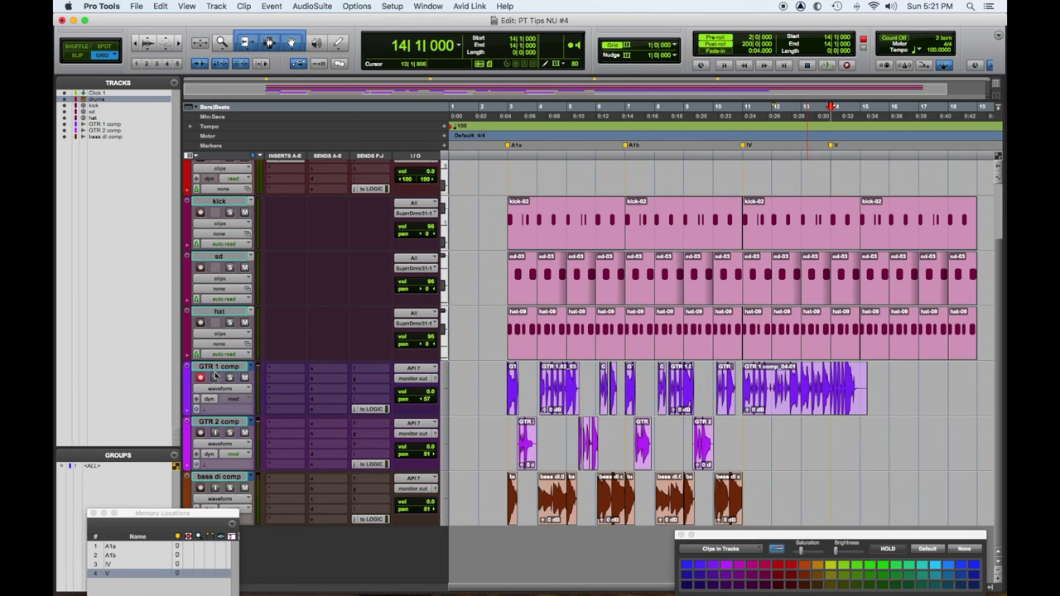
click(200, 432)
click(200, 378)
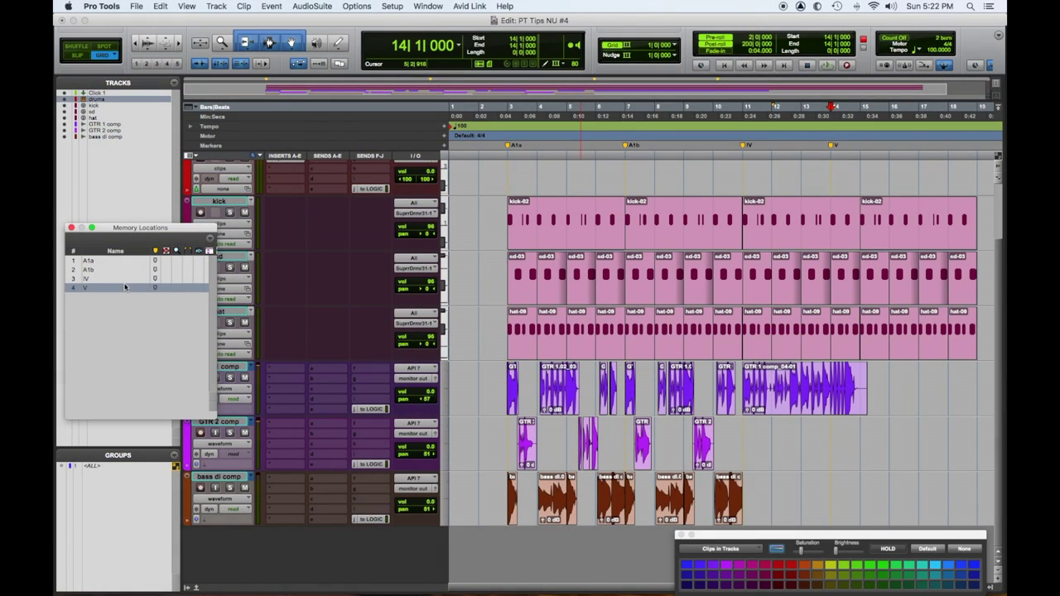
click(89, 280)
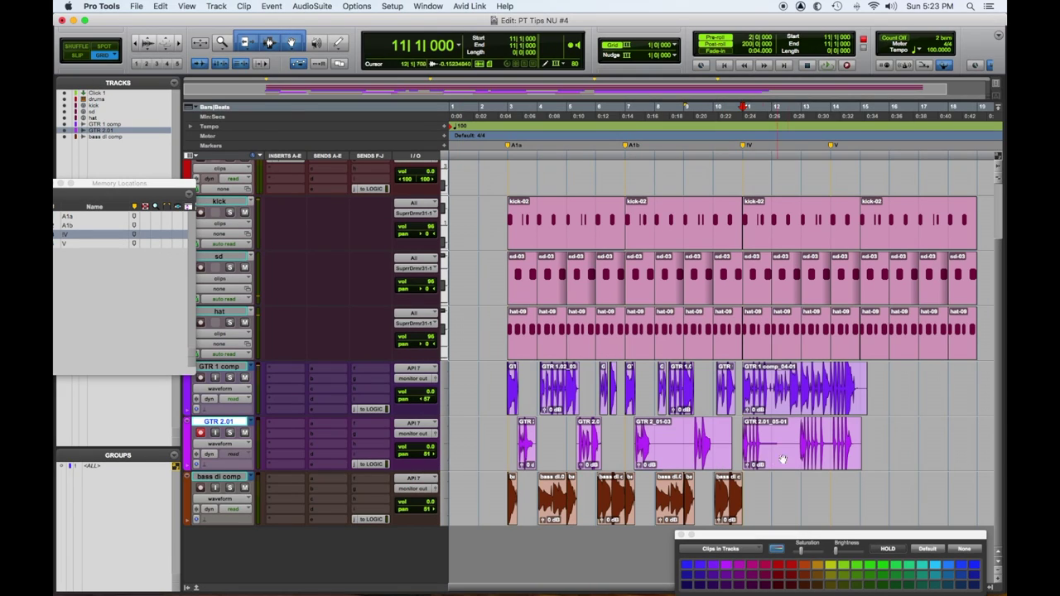
- Paste take GTR 2.01_05-01 into the GTR 2 comp playlist and delete its silent tail
click(782, 460)
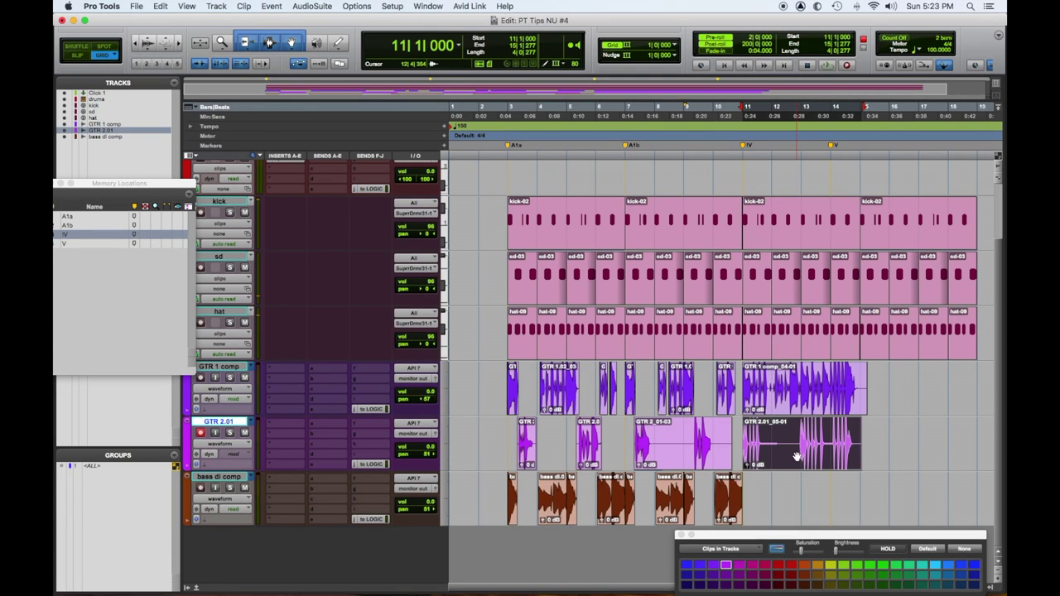
click(251, 424)
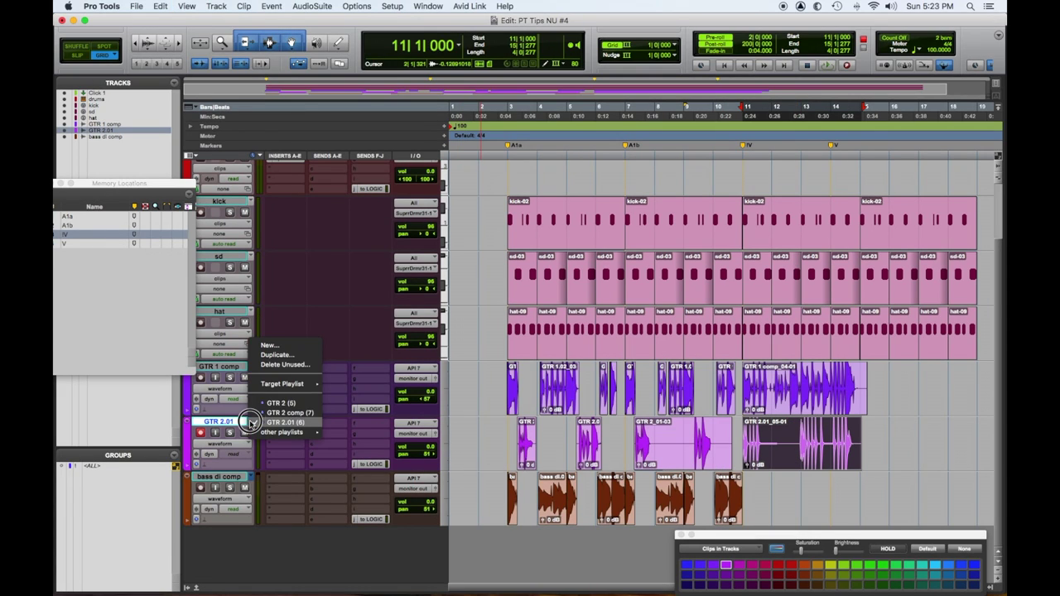
click(257, 413)
key(super+v)
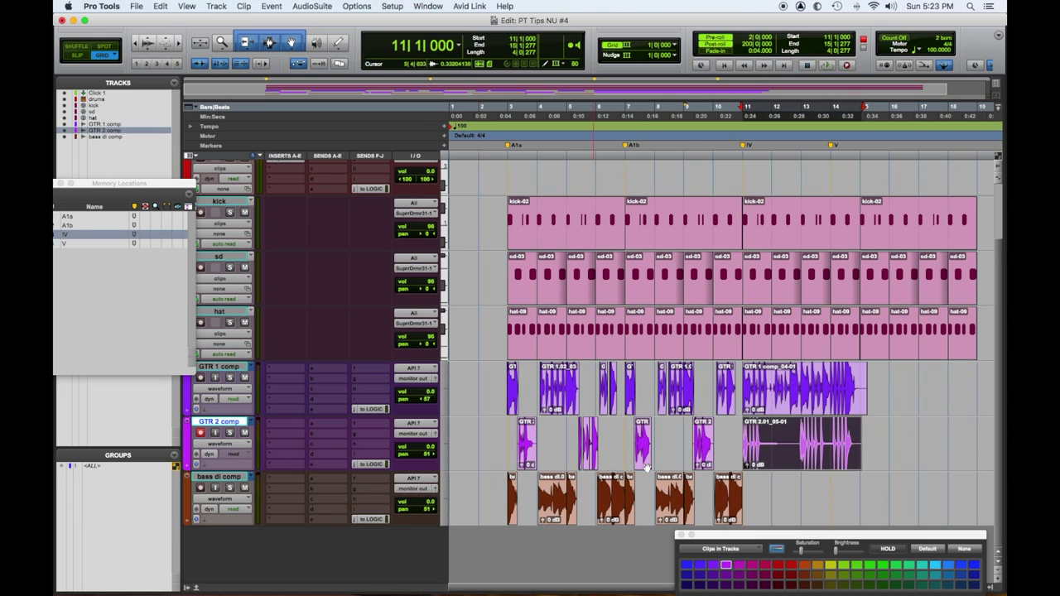
key(F2)
drag(763, 440, 800, 449)
key(super+bracketright)
key(super+bracketright)
key(super+bracketright)
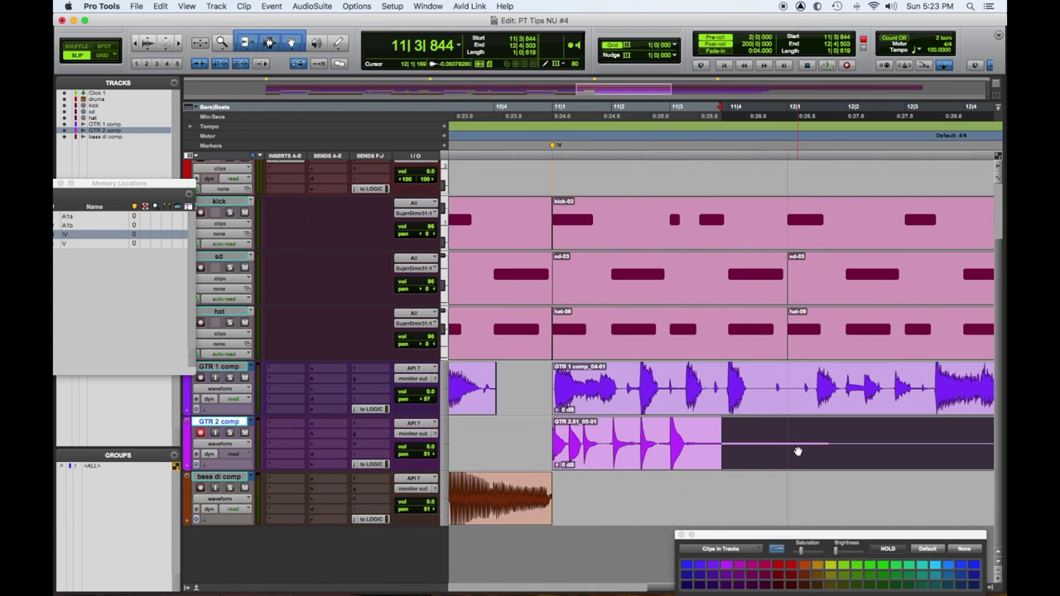
drag(686, 435, 992, 459)
key(Delete)
key(super+bracketleft)
key(super+bracketleft)
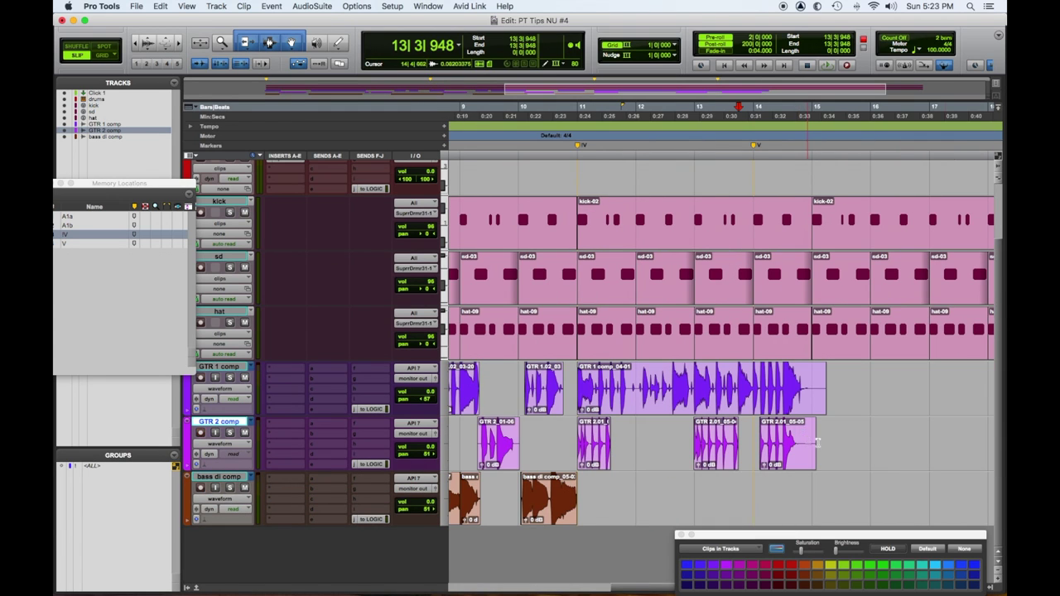
- Record a new guitar take on GTR 2 comp from marker V at bar 14
click(85, 246)
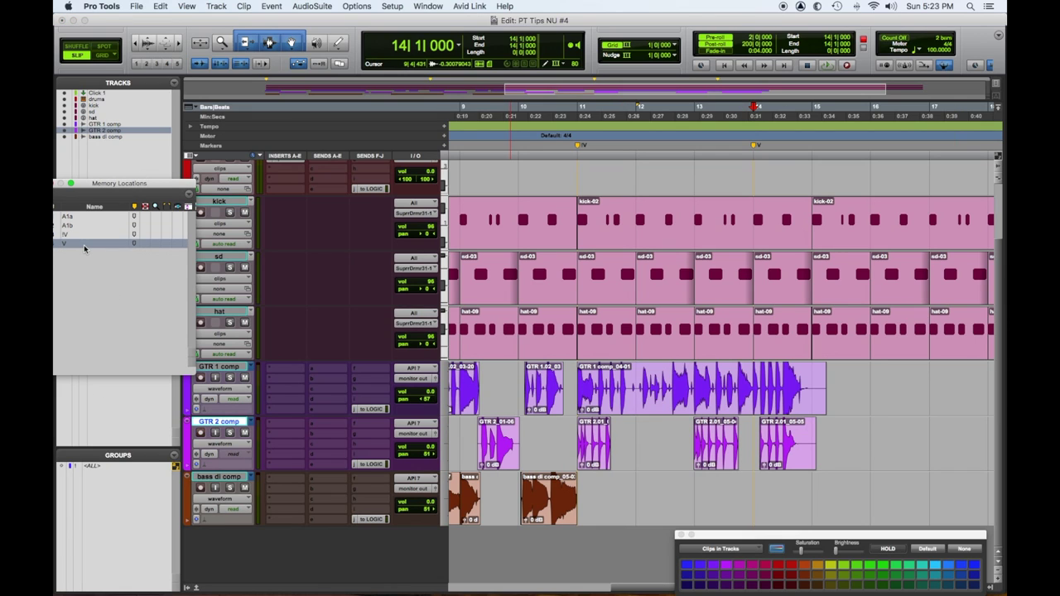
key(space)
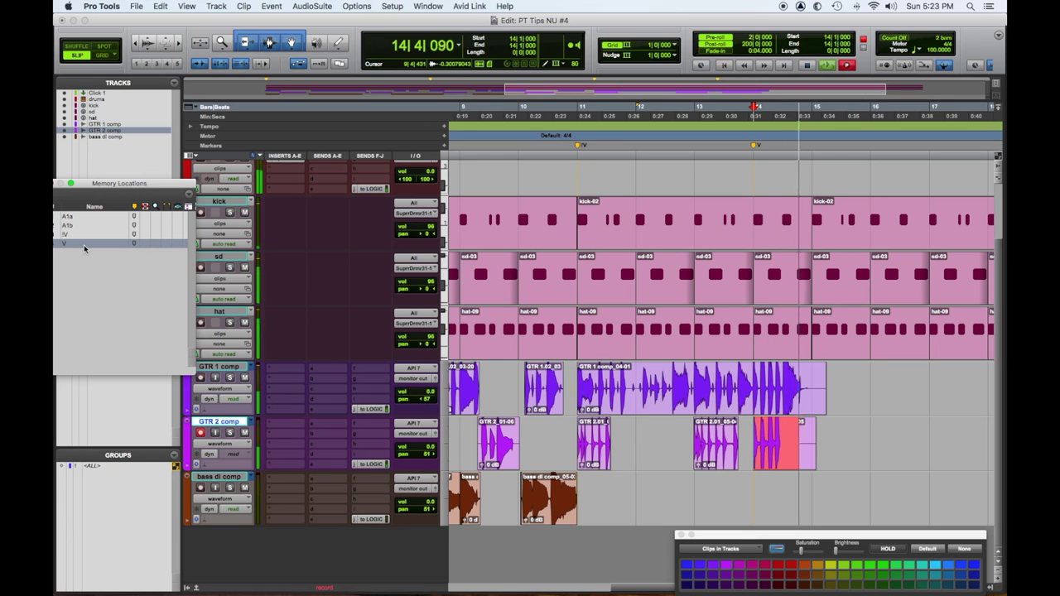
key(space)
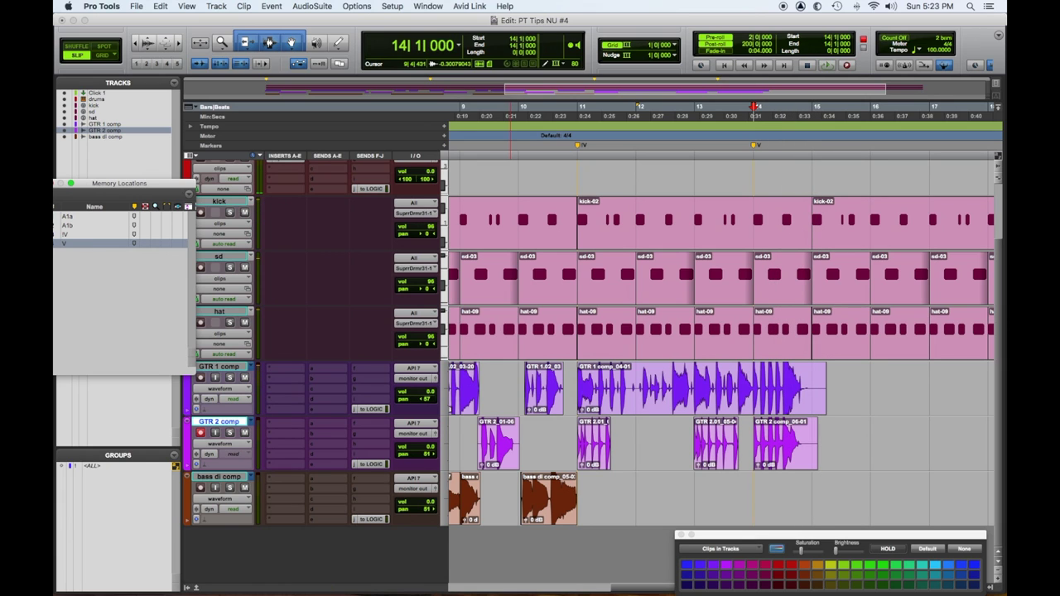
- Create playlist GTR 2 comp.01 and record another guitar take on it
click(252, 425)
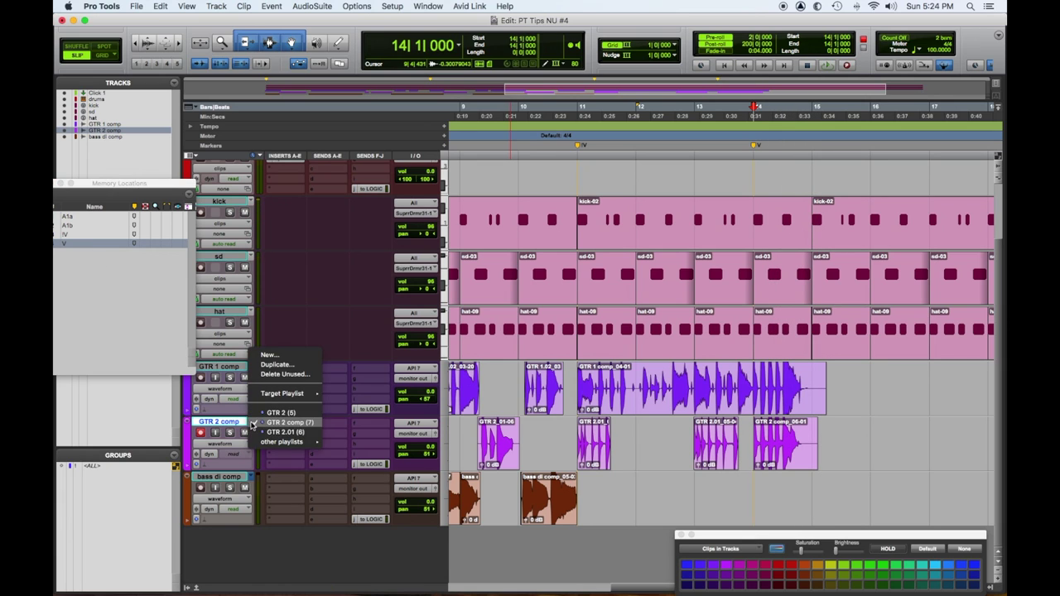
click(264, 367)
key(space)
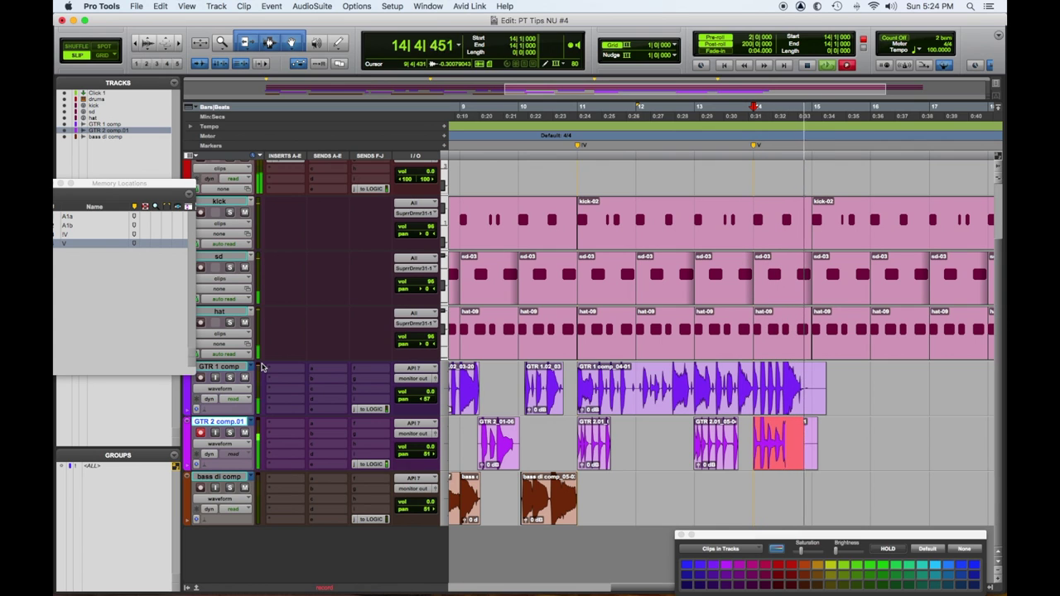
key(space)
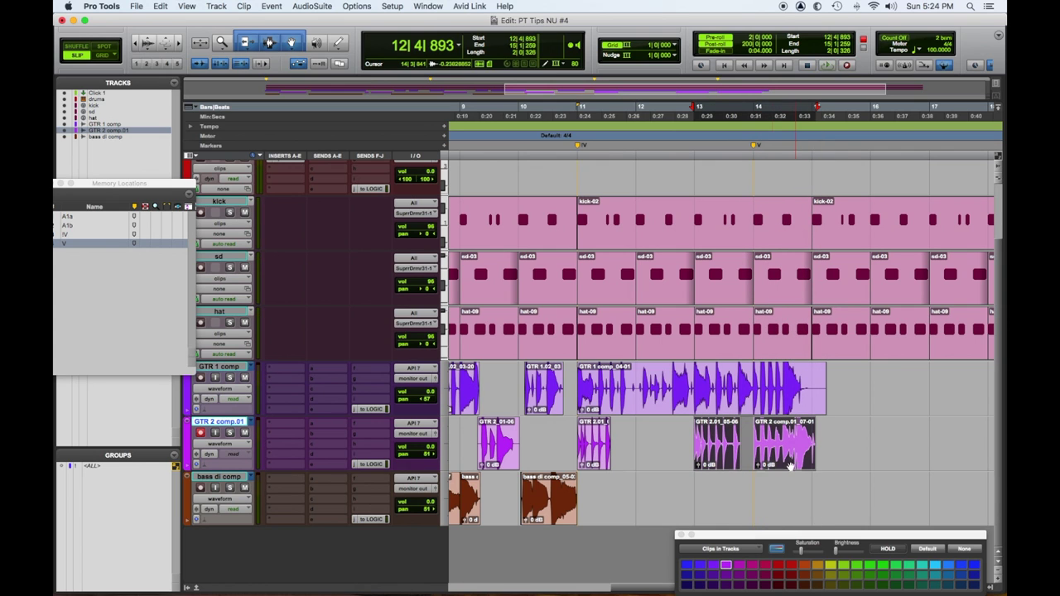
- Set a range from bar 11 and switch the bass track to its bass di playlist
click(598, 465)
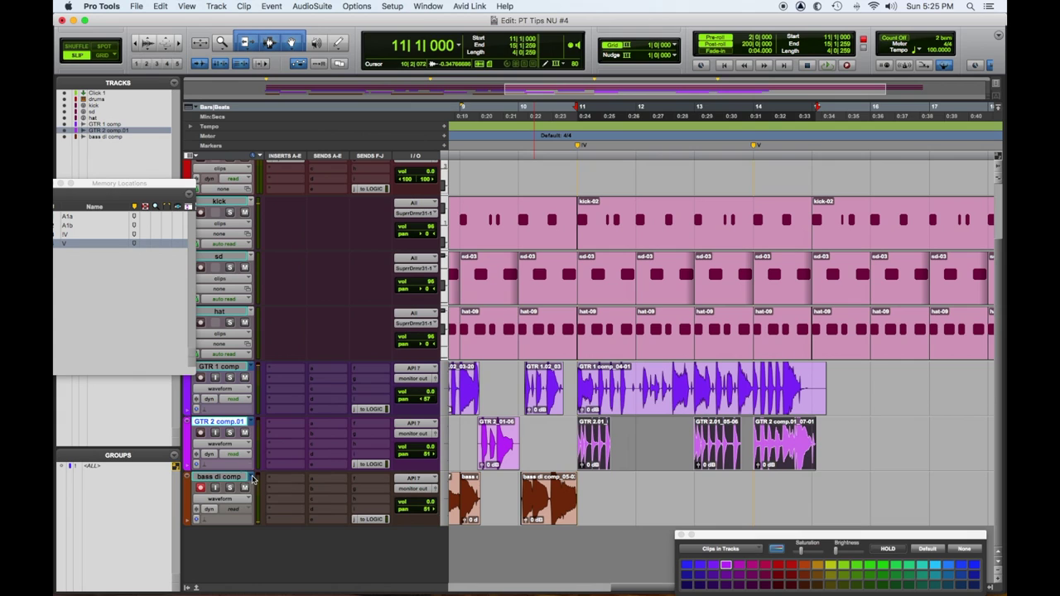
click(253, 478)
click(258, 469)
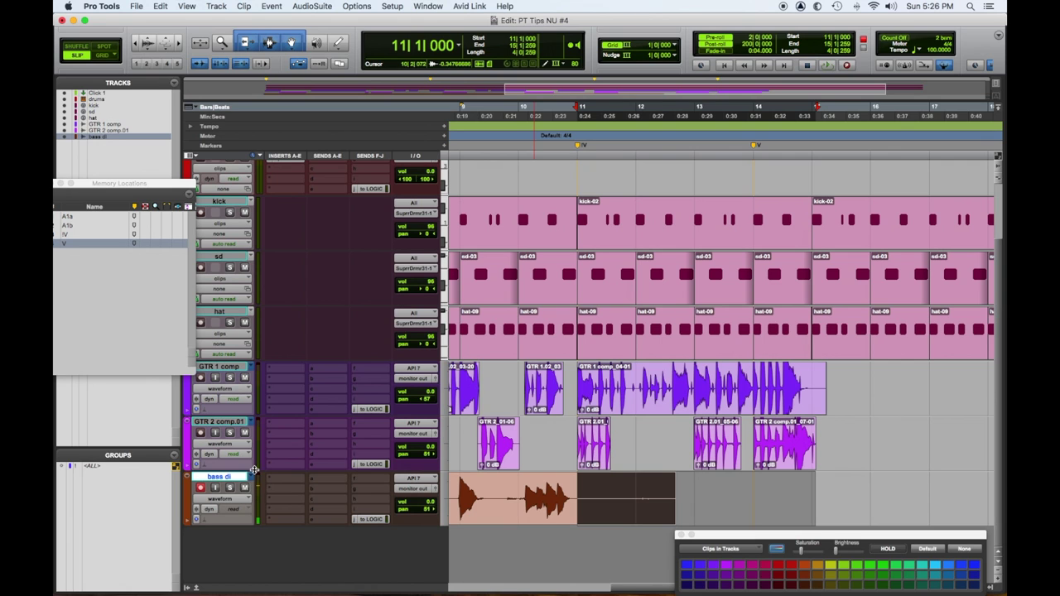
- Record bass take bass di.01_07-01 on the bass di.01 playlist
key(F12)
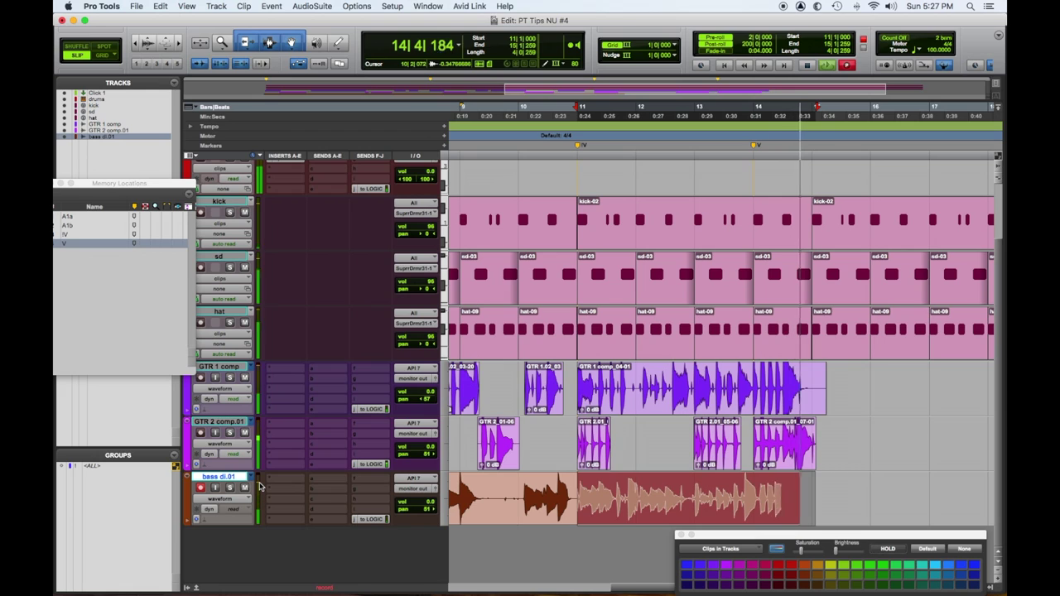
key(space)
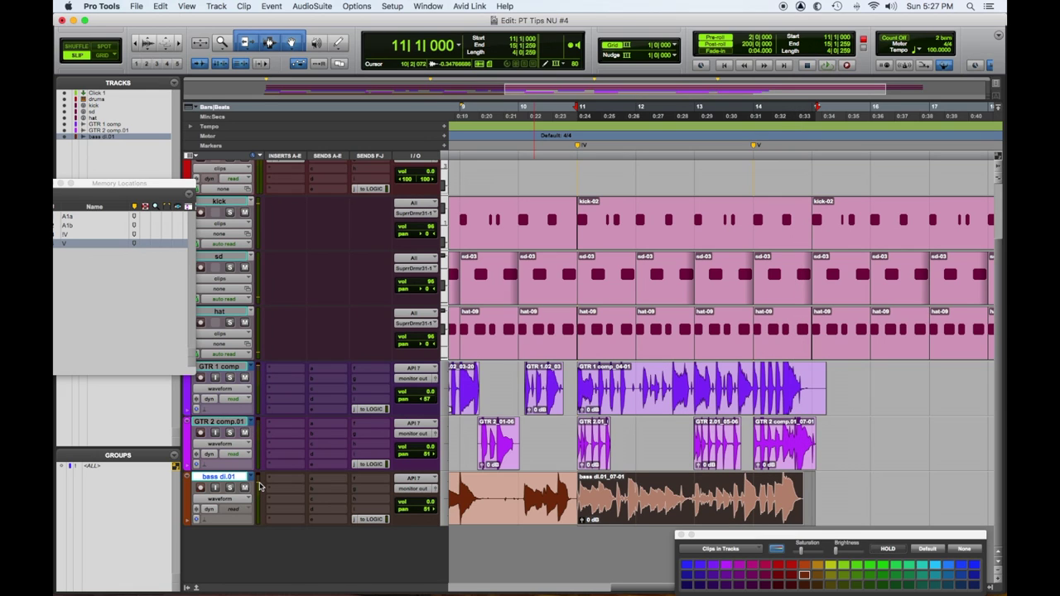
click(253, 479)
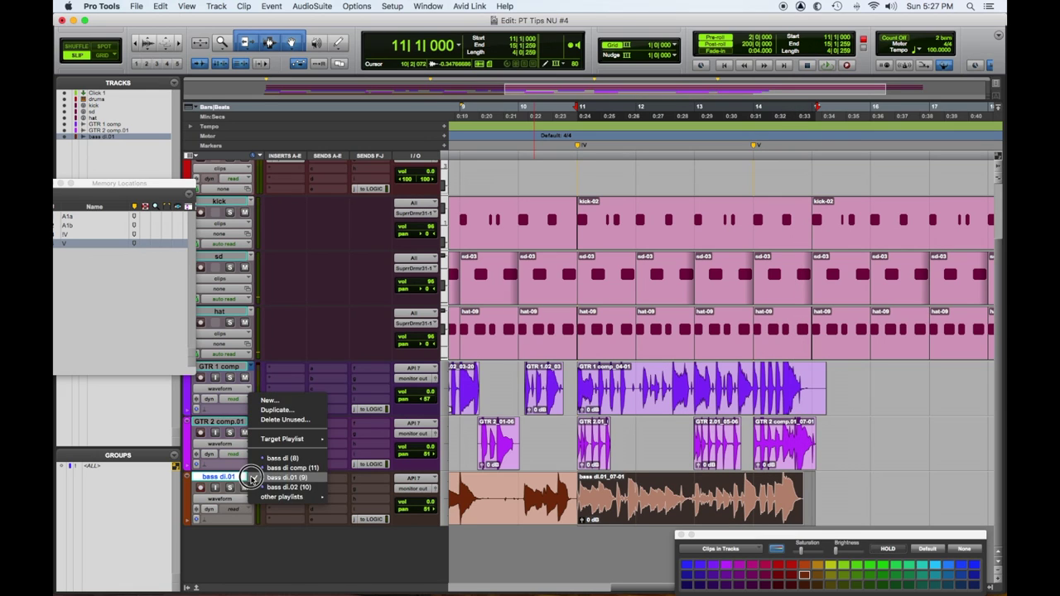
- On the bass di.02 playlist, delete the part after the opening phrase and record take bass di.02_08-01
click(258, 494)
key(super+space)
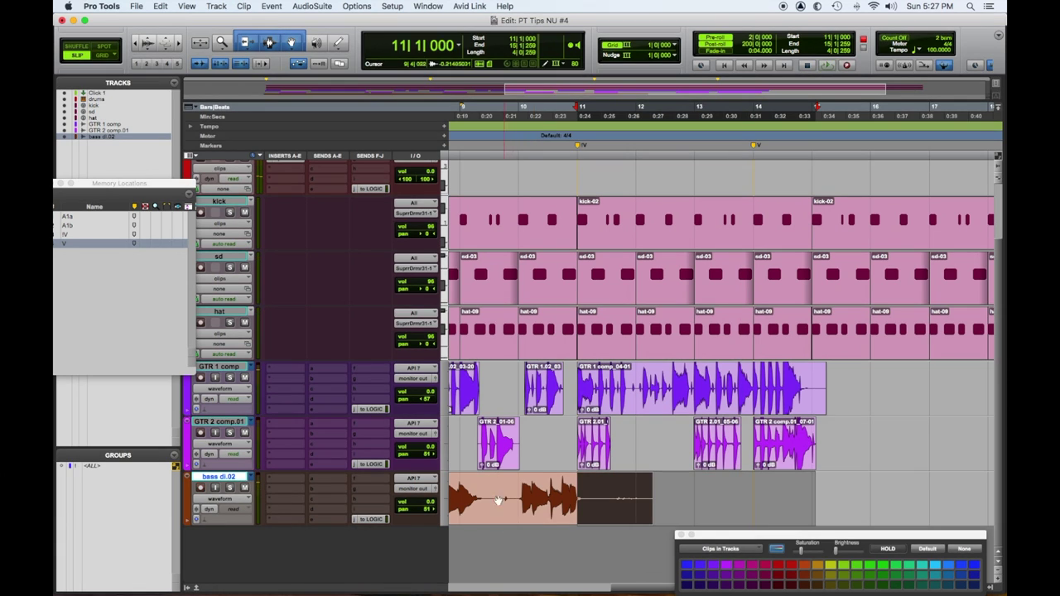
drag(497, 489, 700, 497)
key(Delete)
key(super+space)
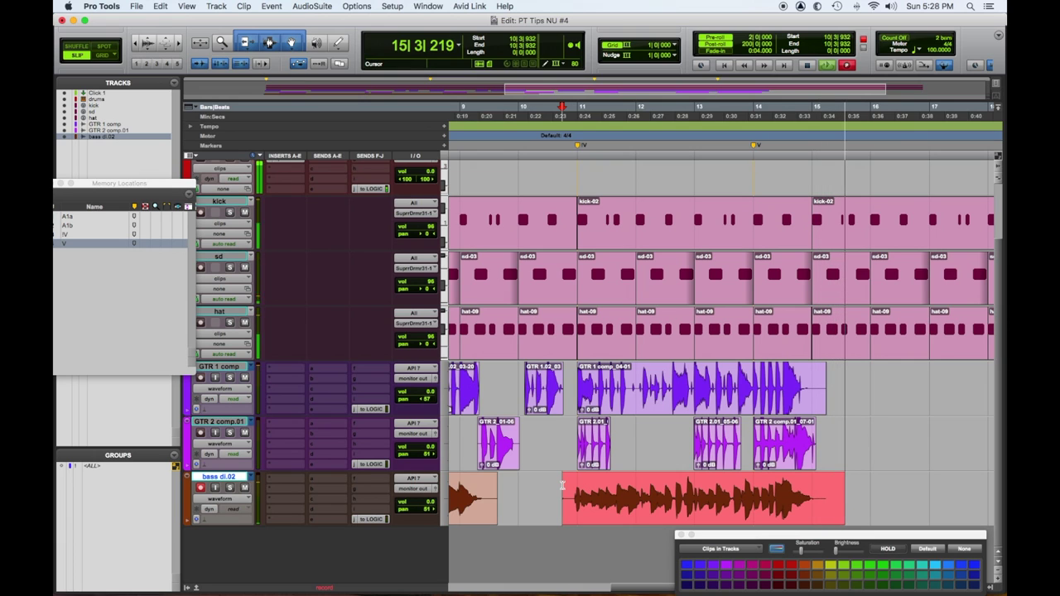
key(space)
key(space)
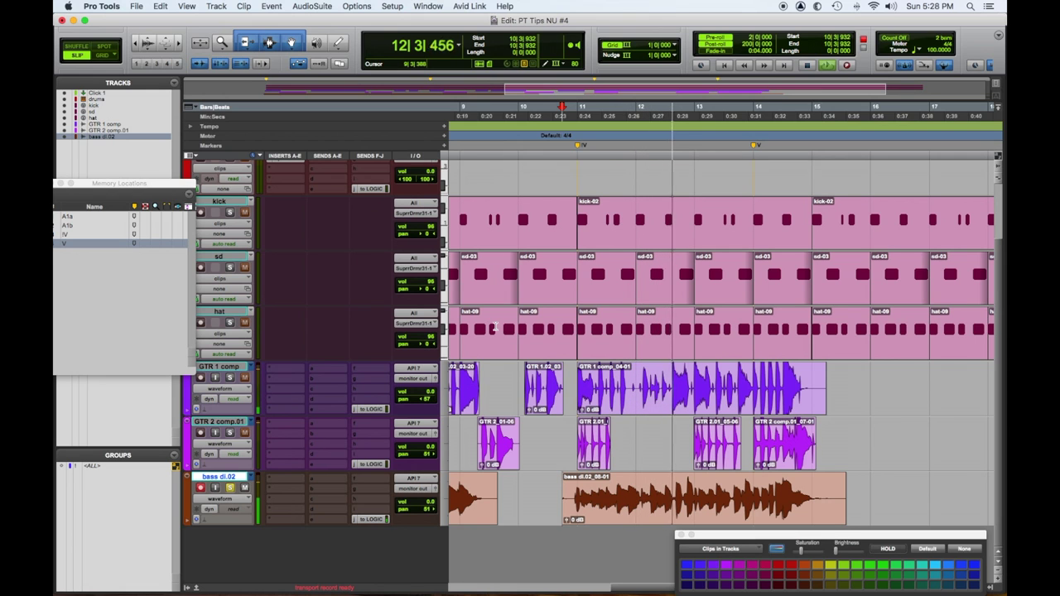
drag(145, 184, 136, 324)
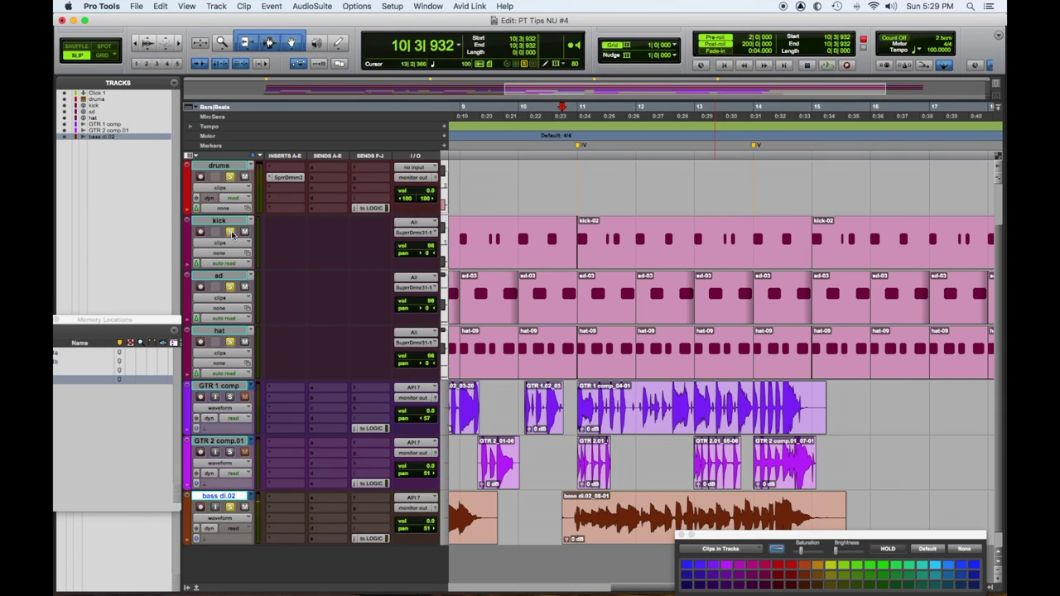
key(space)
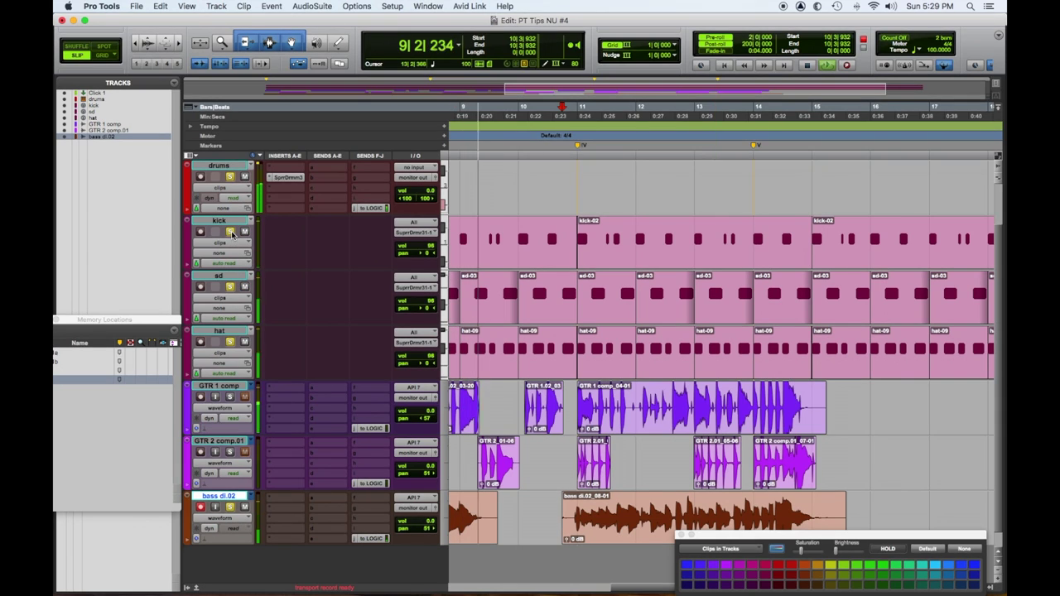
key(space)
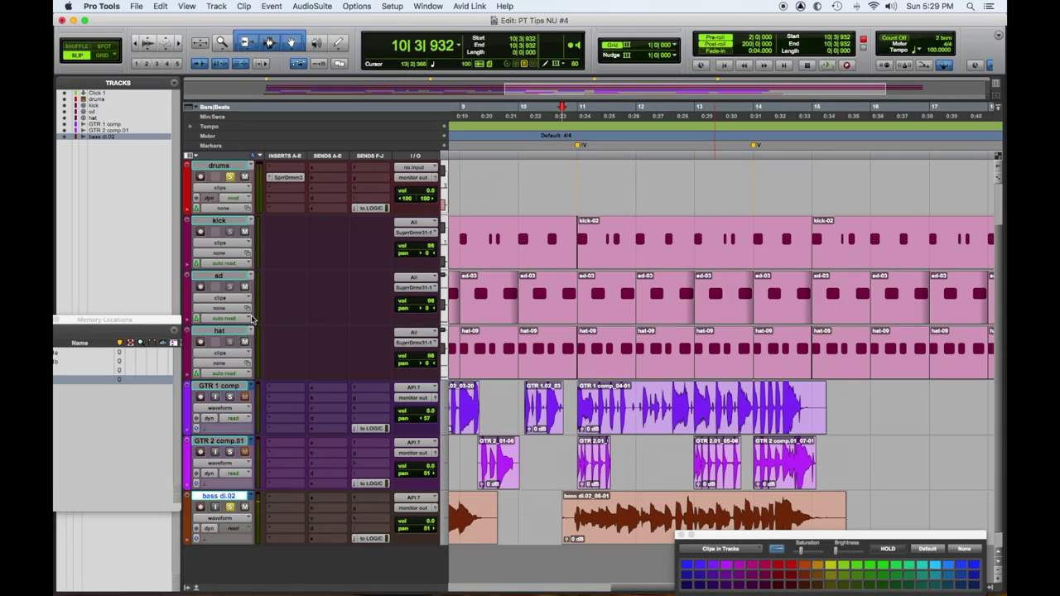
key(space)
- On the bass di playlist, record take bass di_09-01 over bars 11–14, then toggle solo on all tracks
click(249, 497)
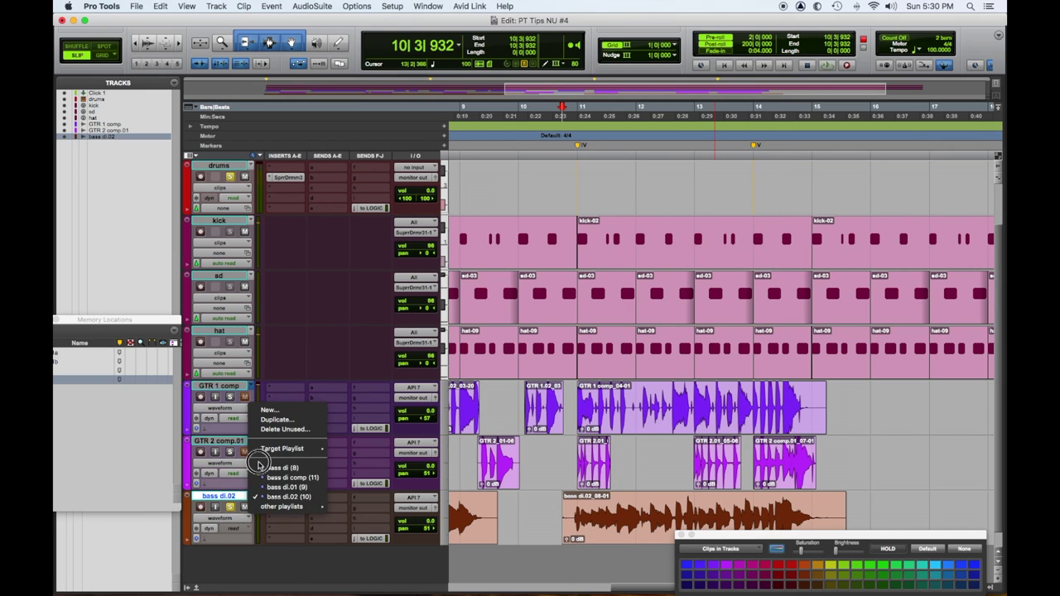
click(260, 467)
click(609, 534)
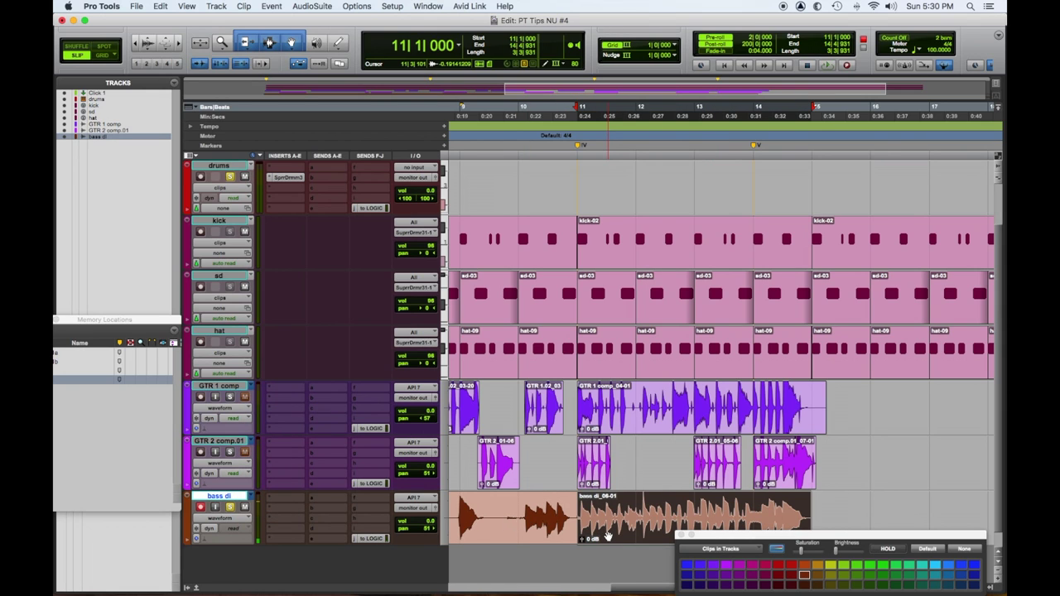
key(space)
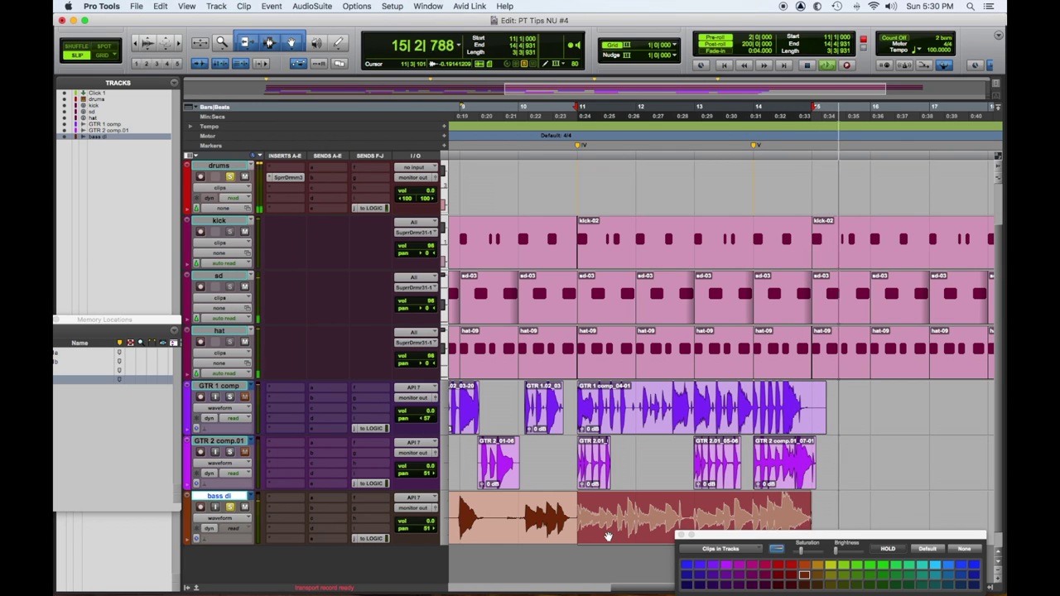
key(space)
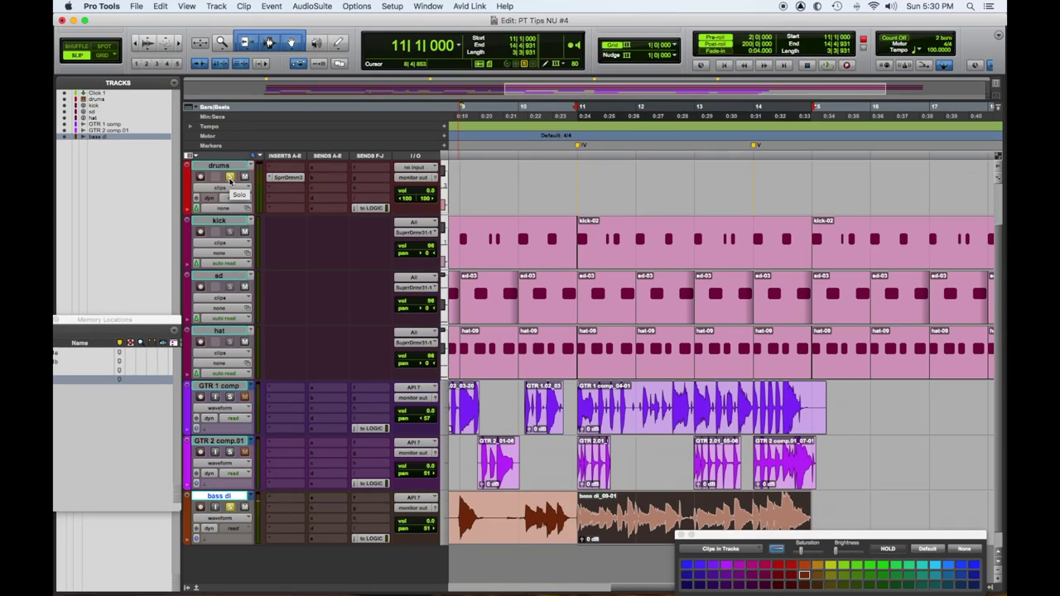
alt+click(230, 178)
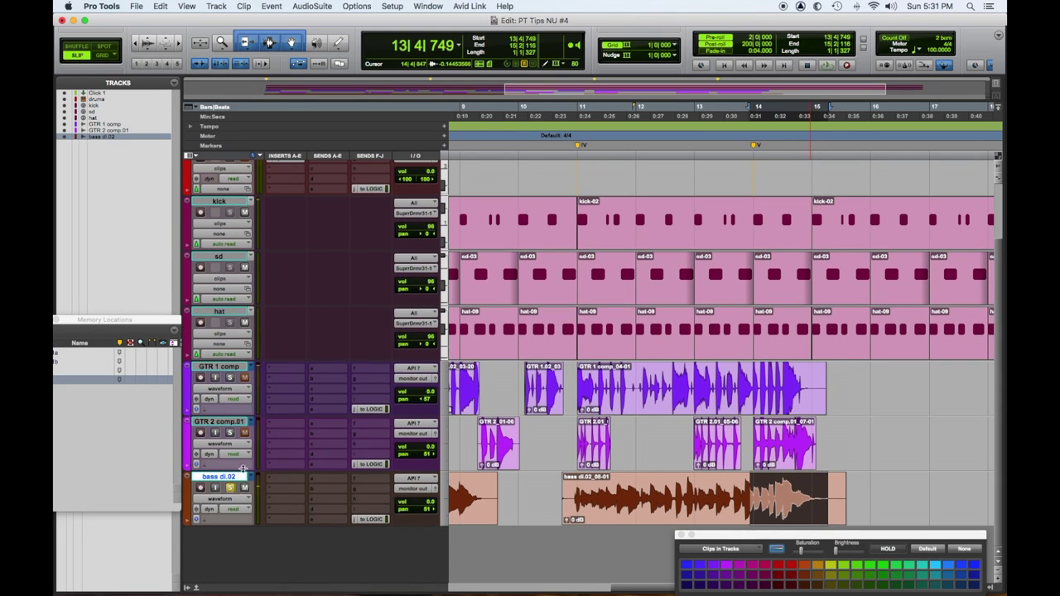
- Take the bass di_09-01 clip from the bass di playlist and paste it into bass di comp
click(252, 478)
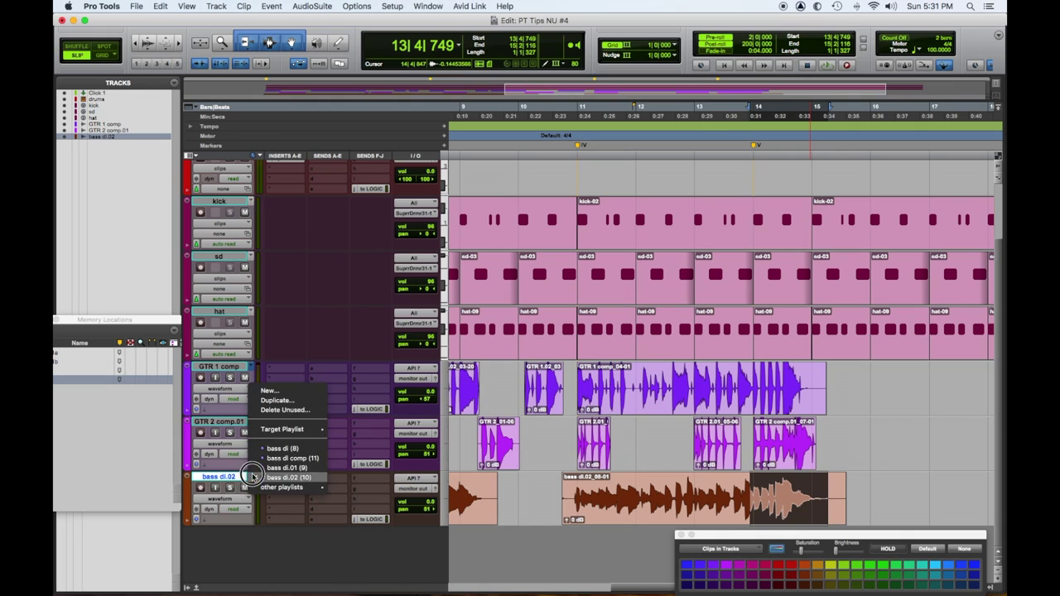
click(269, 437)
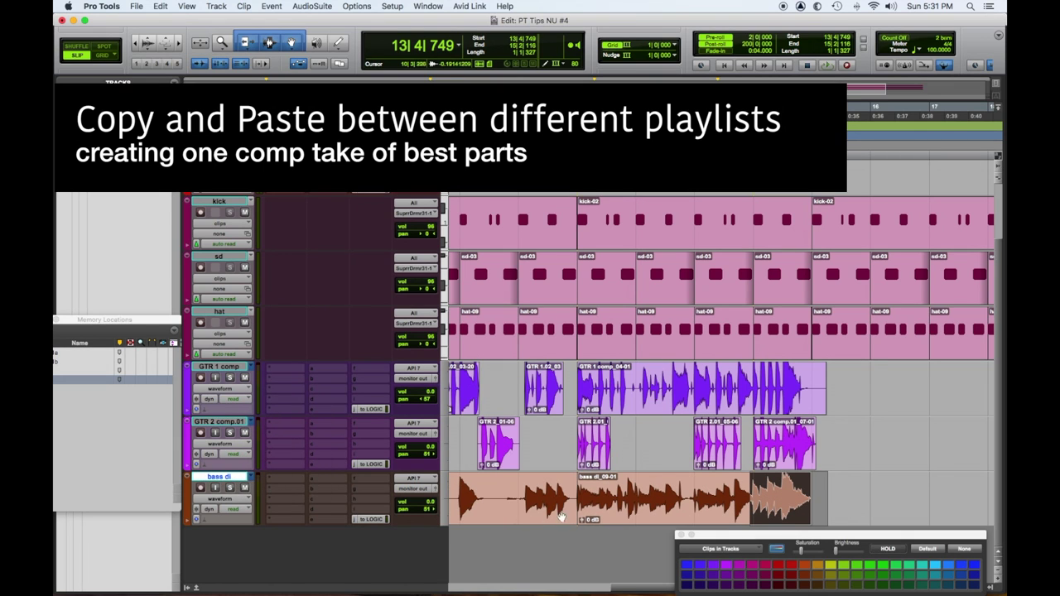
click(600, 507)
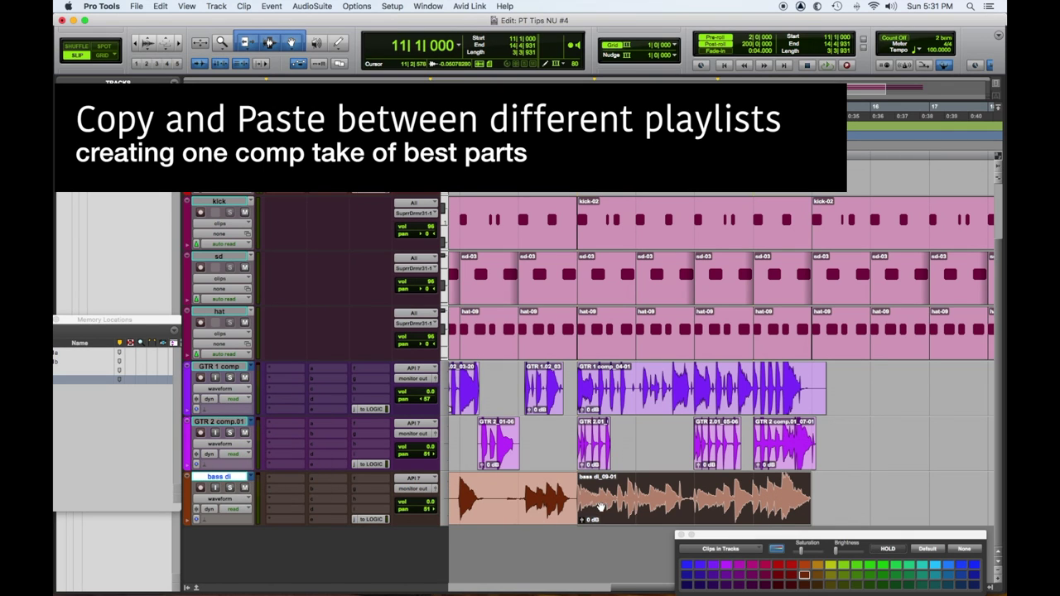
click(252, 479)
click(255, 489)
key(super+v)
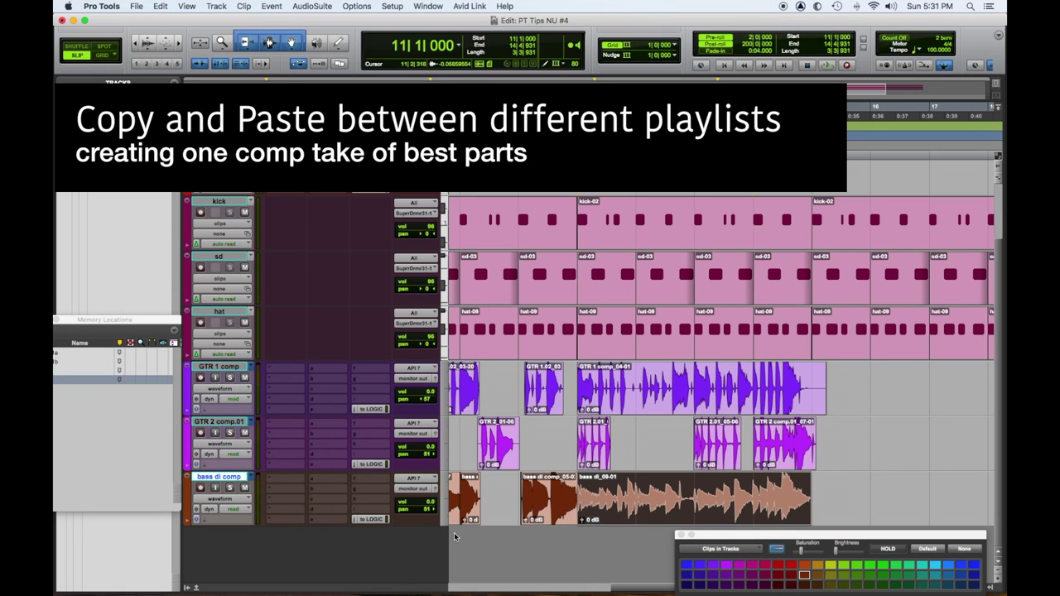
- Zoom in and place the edit point at the join between the pasted and earlier bass clips
key(super+bracketright)
key(super+bracketright)
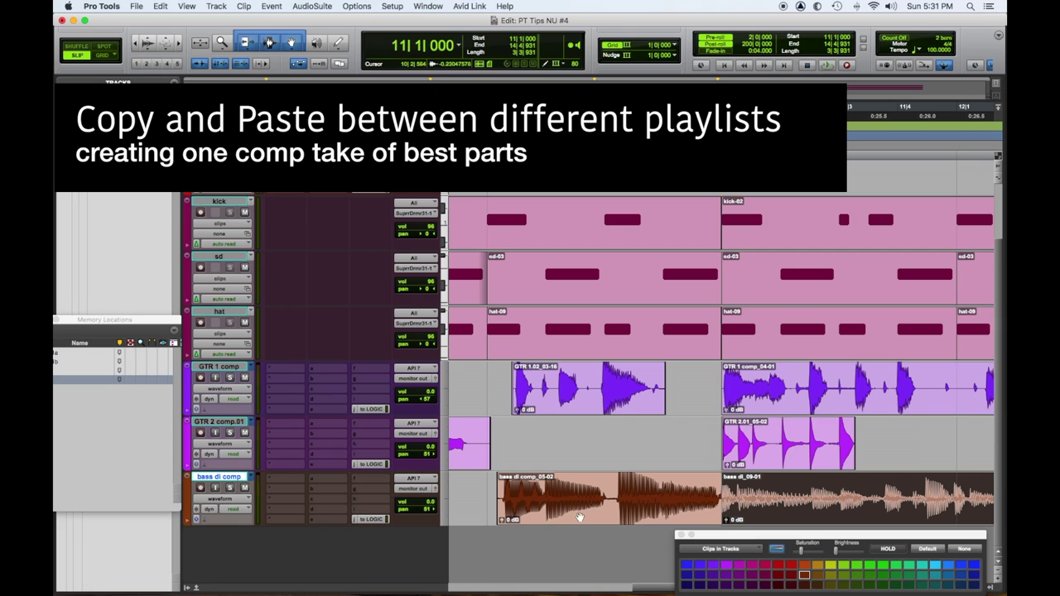
click(720, 495)
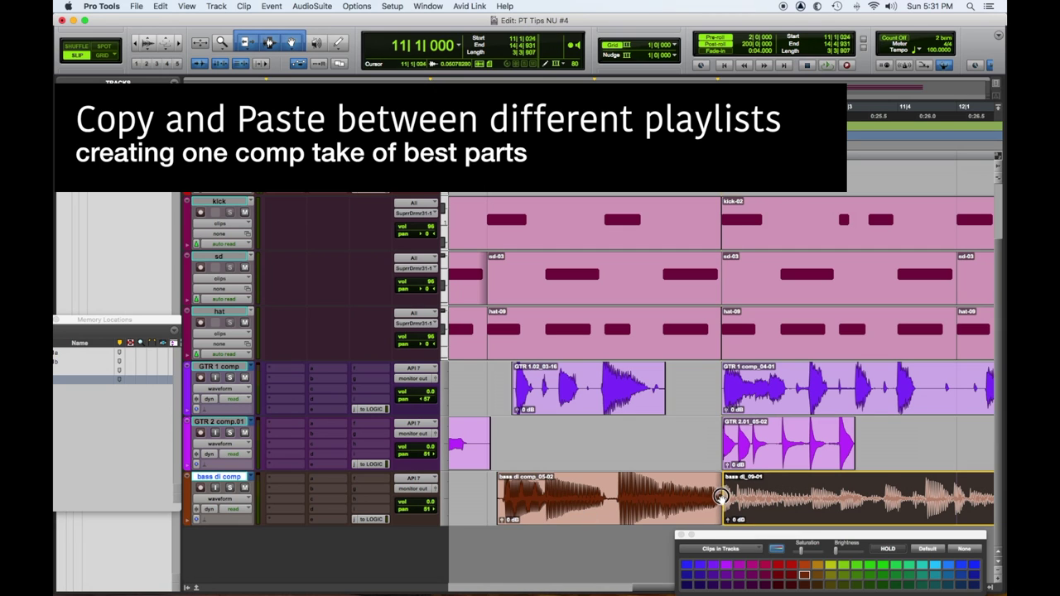
click(720, 500)
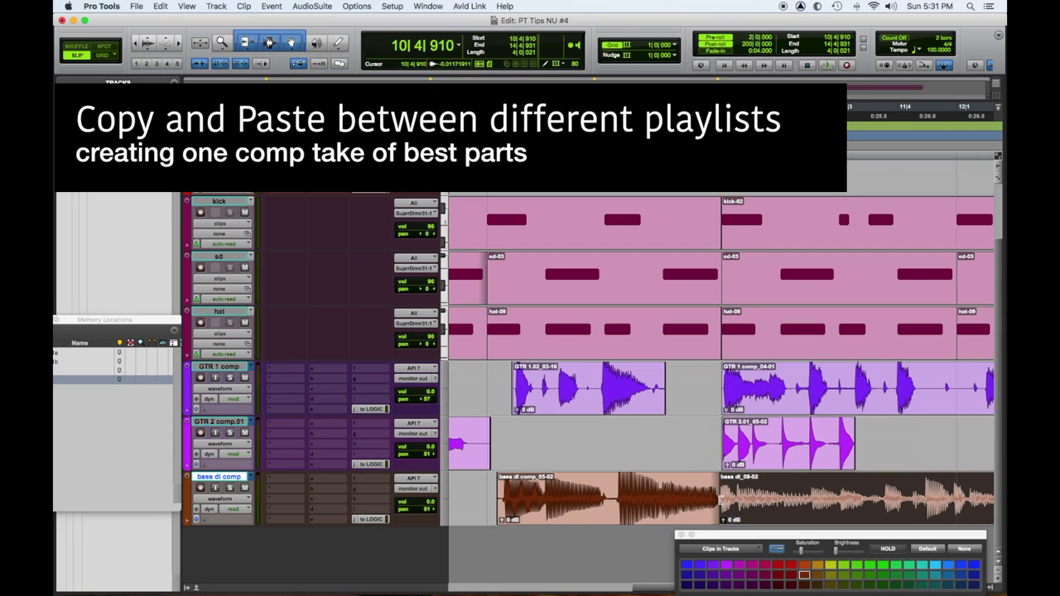
key(super+bracketright)
key(super+bracketright)
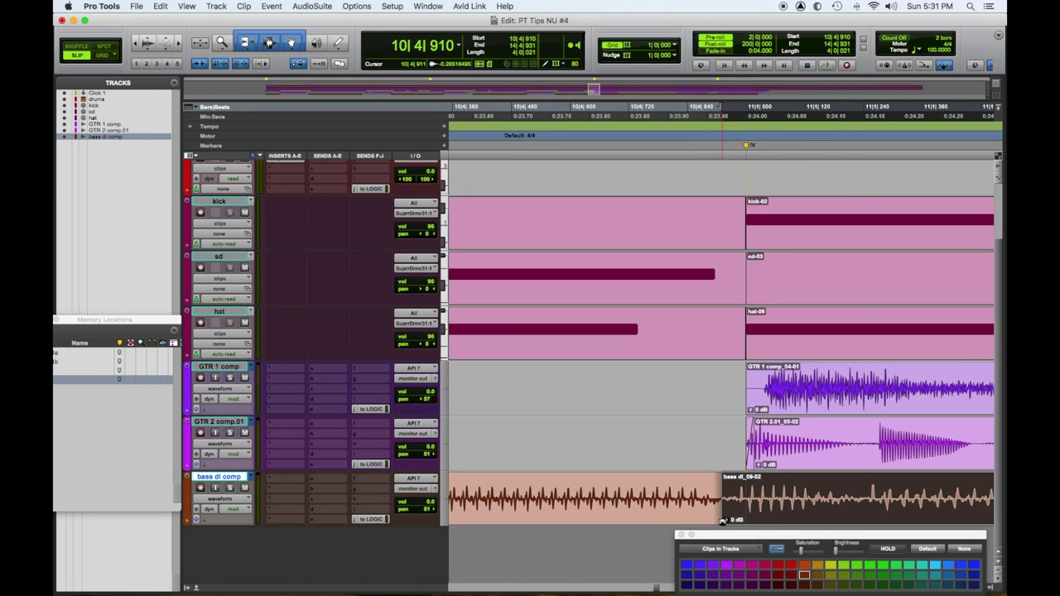
- Crossfade the bass clip join before bar 11, then cycle Selector, Grabber, Trim and back to Smart Tool
drag(723, 519, 715, 518)
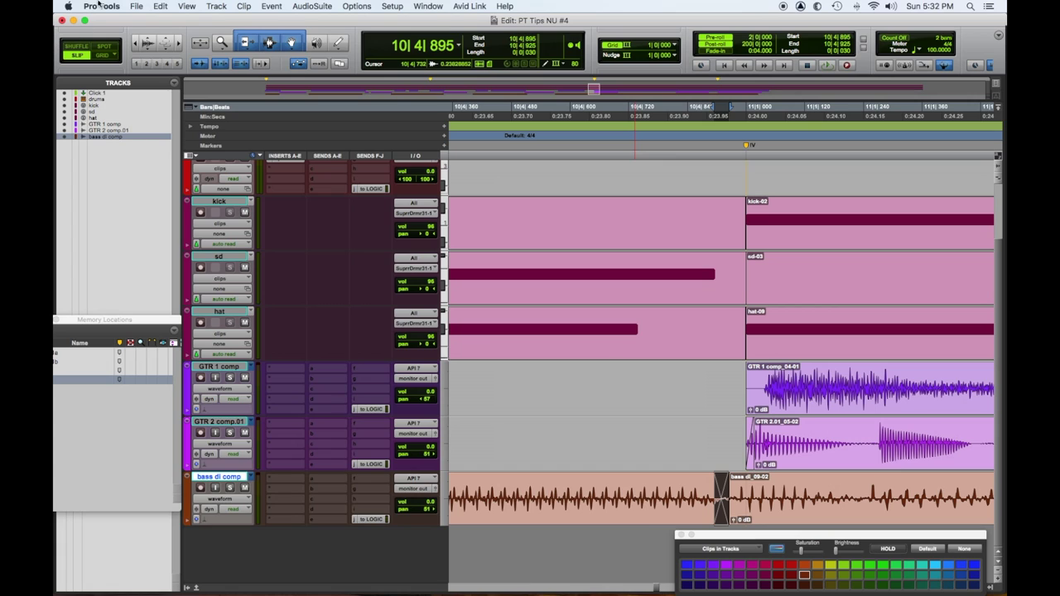
click(269, 43)
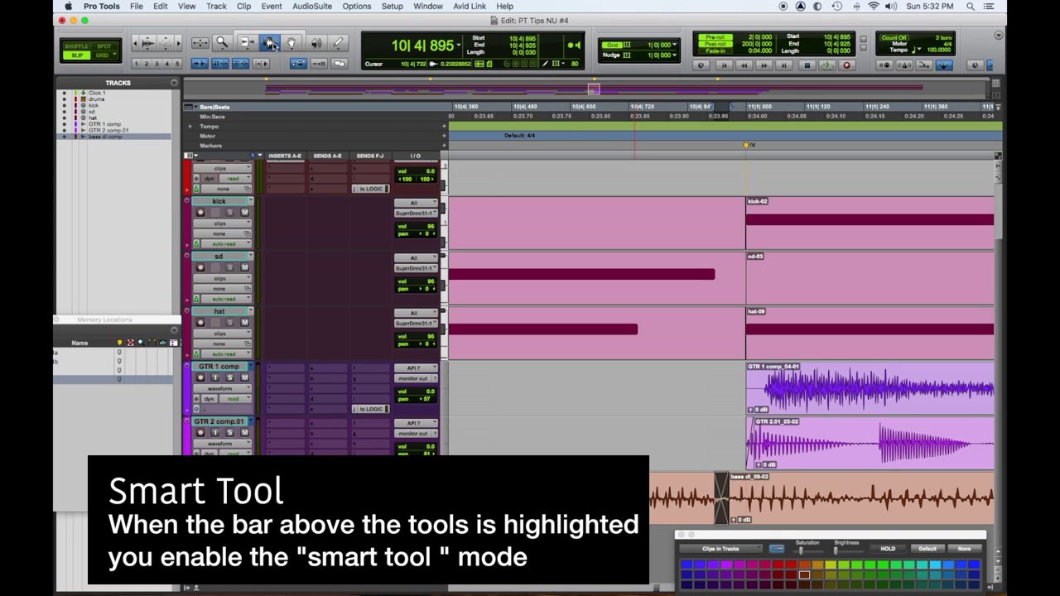
click(289, 43)
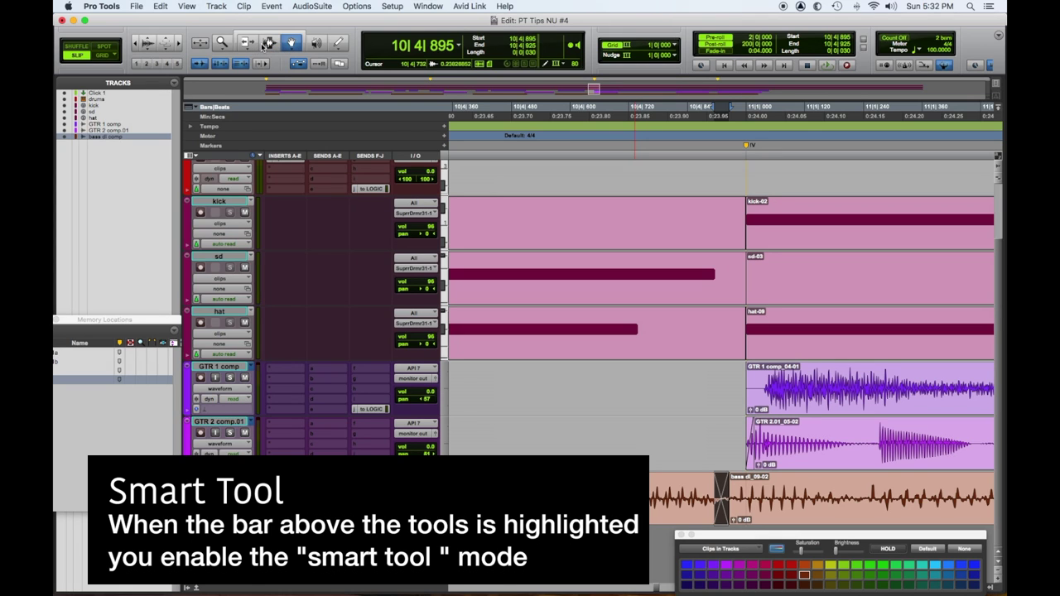
click(263, 45)
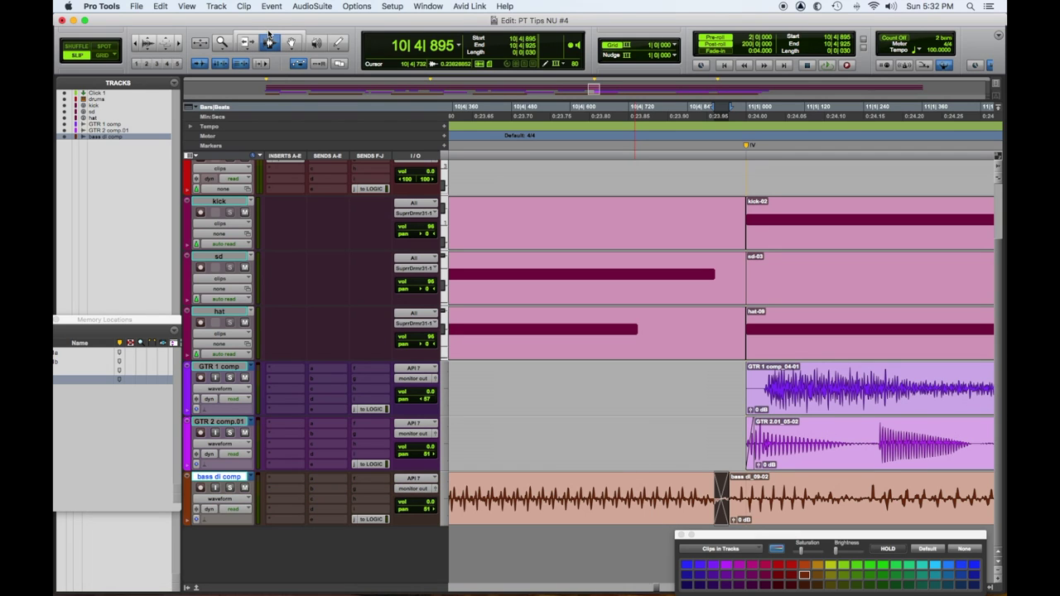
click(268, 33)
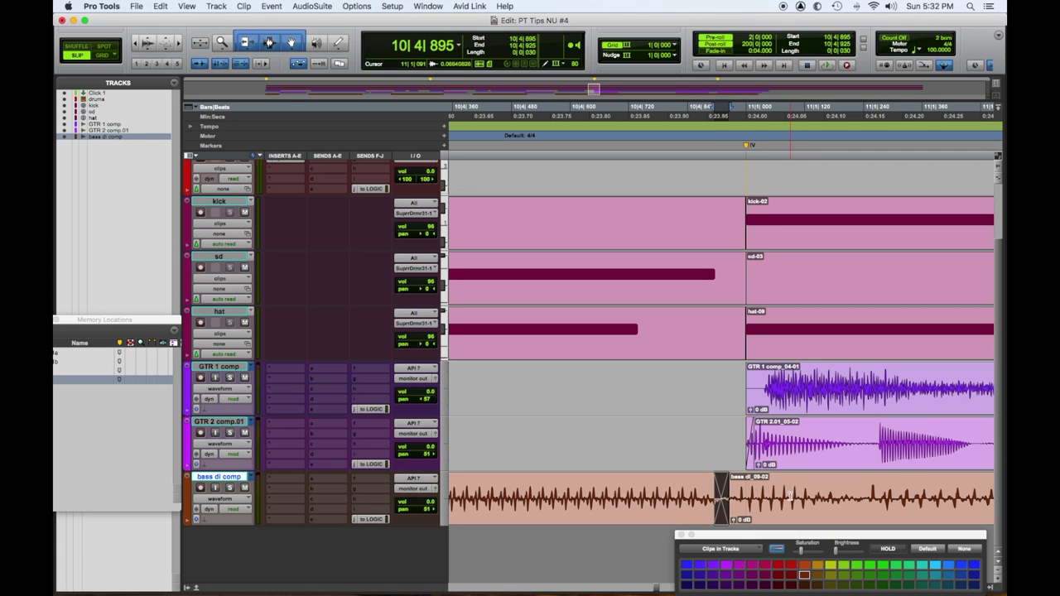
- Zoom out to bars 7–15 and play the bass comp from 14|1|347
key(super+bracketleft)
key(super+bracketleft)
key(super+bracketleft)
key(super+bracketleft)
key(super+bracketleft)
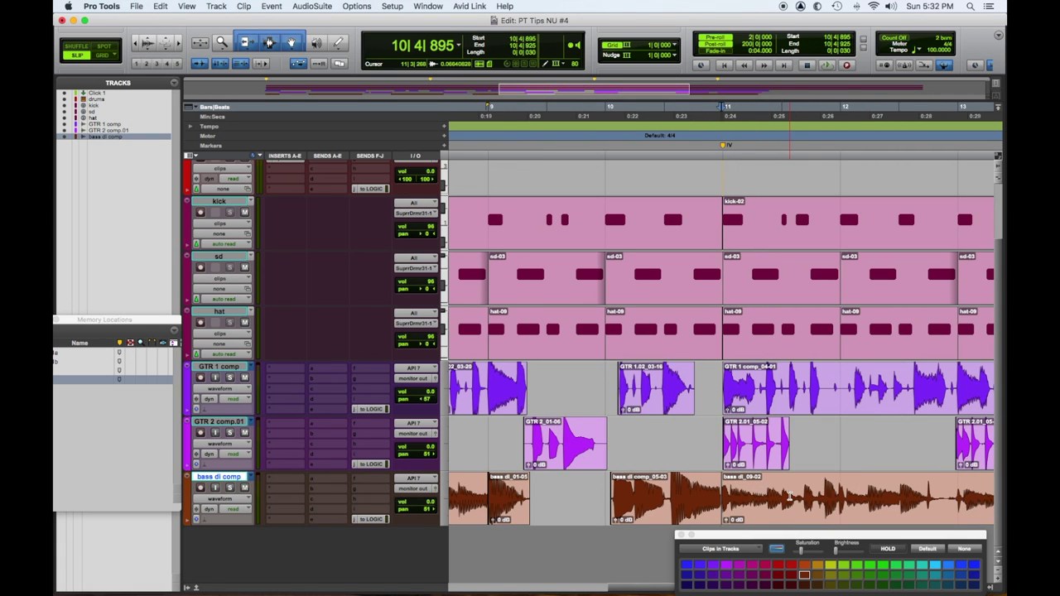
key(super+bracketleft)
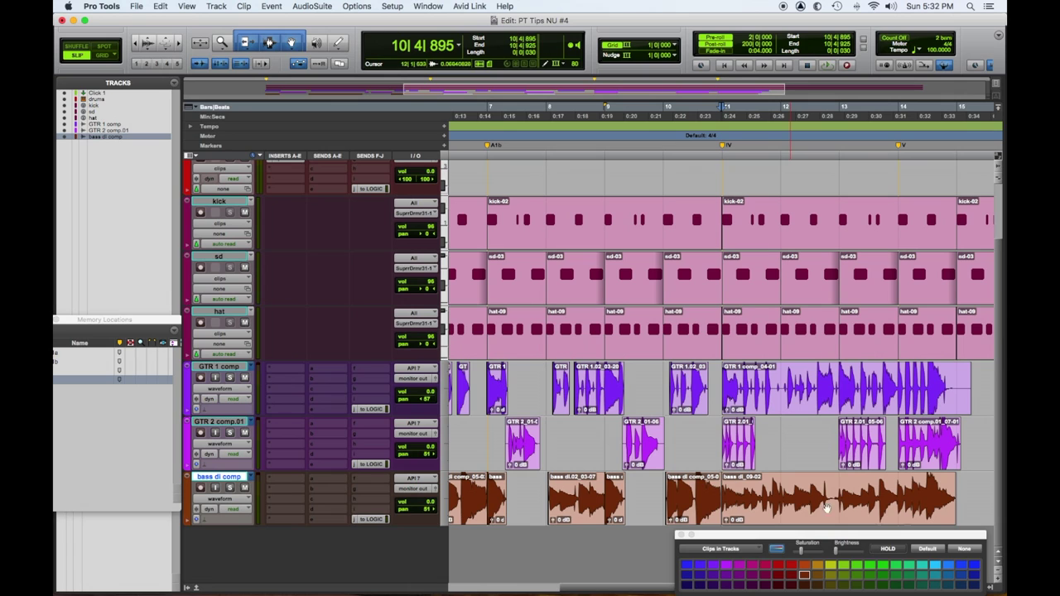
click(903, 492)
key(space)
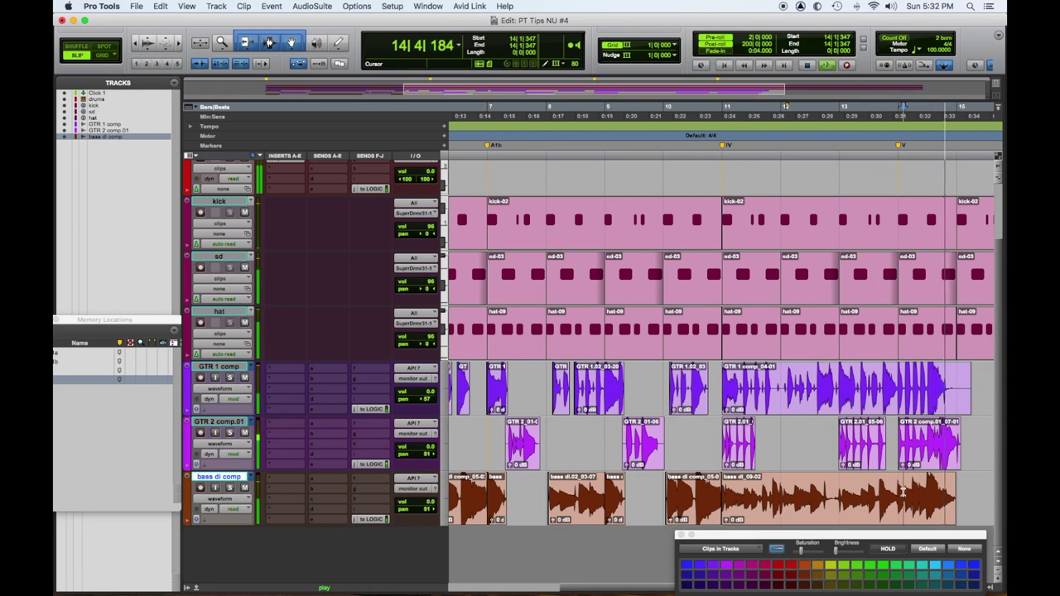
key(space)
- Select 14|3|619–15|1|482, switch the bass track to bass di.02, and play that ending
drag(964, 489, 937, 491)
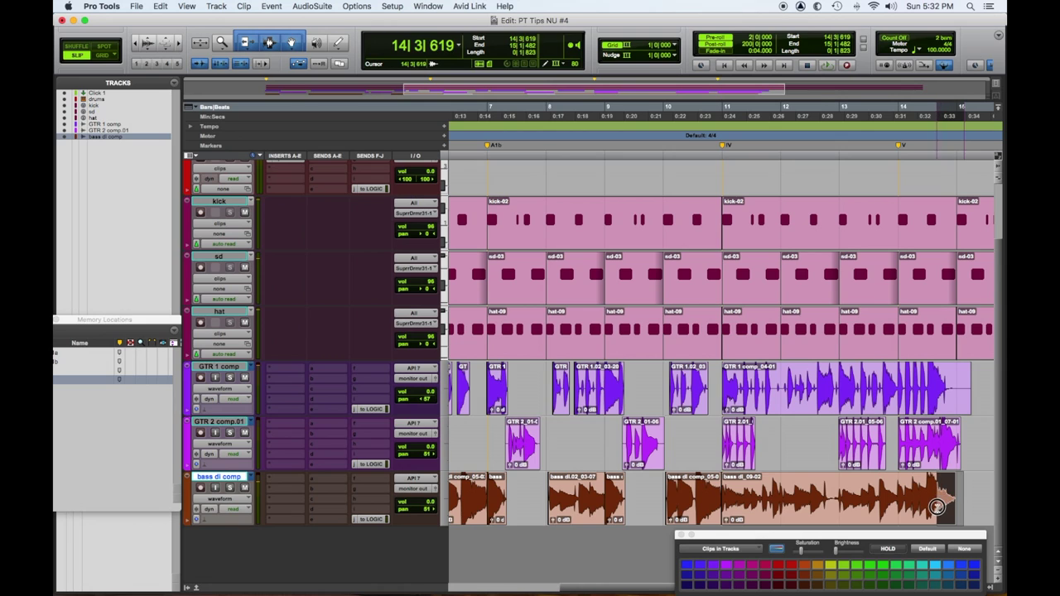
click(246, 480)
click(257, 501)
key(space)
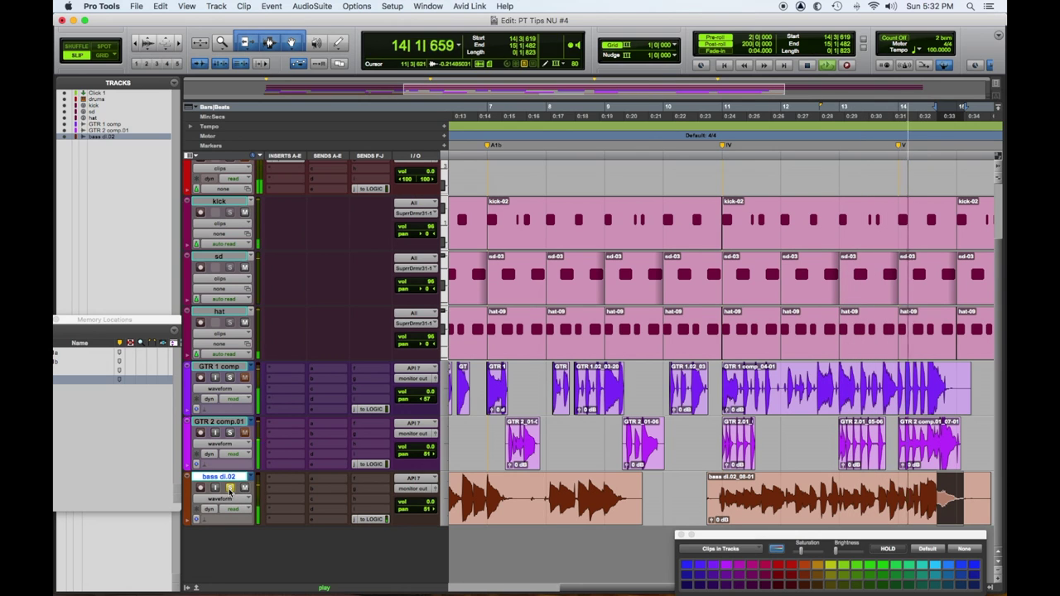
key(super+bracketright)
key(space)
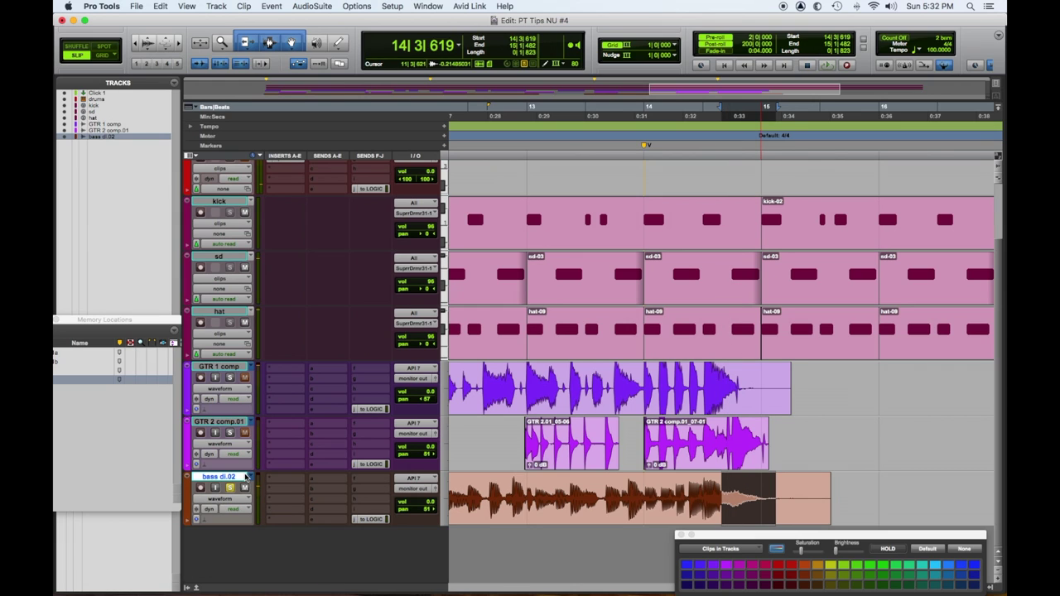
- Copy the selected bass di.02 ending into the bass di comp playlist and play it
right_click(254, 479)
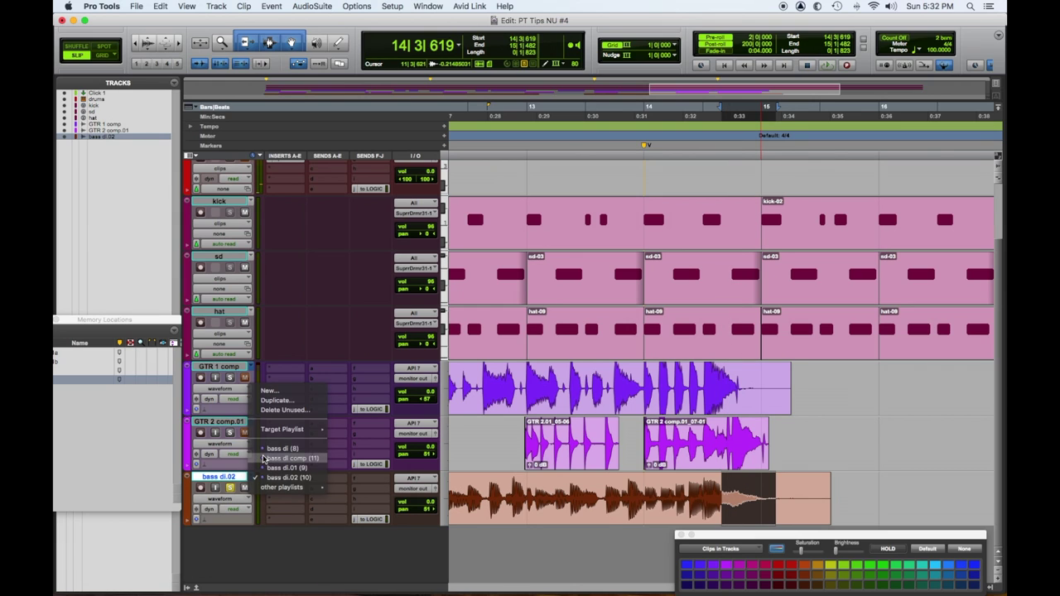
click(263, 459)
key(space)
key(super+bracketright)
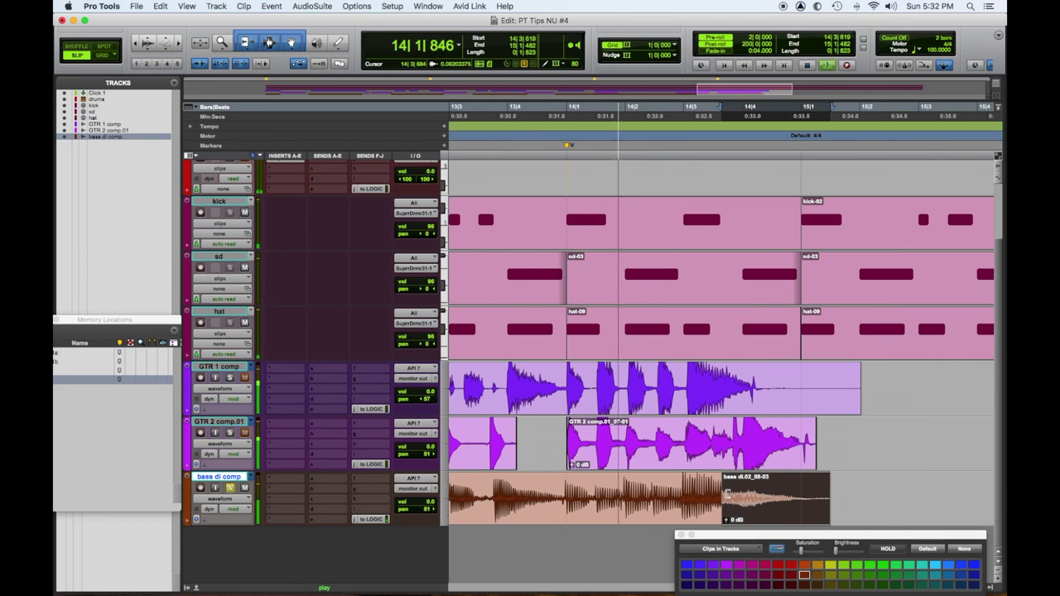
key(super+bracketright)
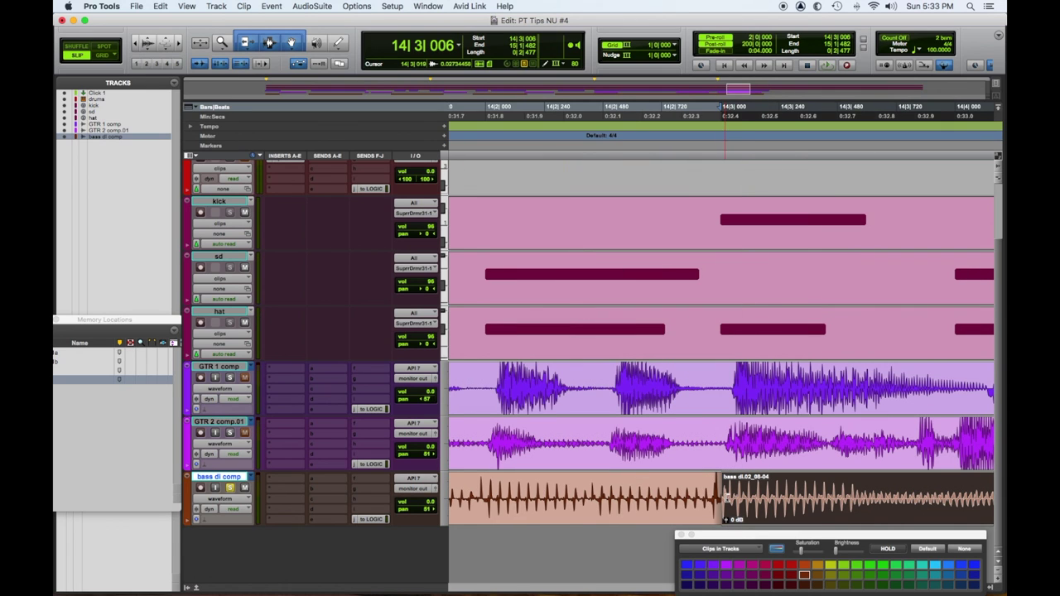
- Trim the pasted clip's start slightly earlier and audition the join from 14|2|738
mouse_move(724, 497)
mouse_down()
mouse_move(712, 526)
mouse_move(710, 505)
mouse_up()
click(665, 494)
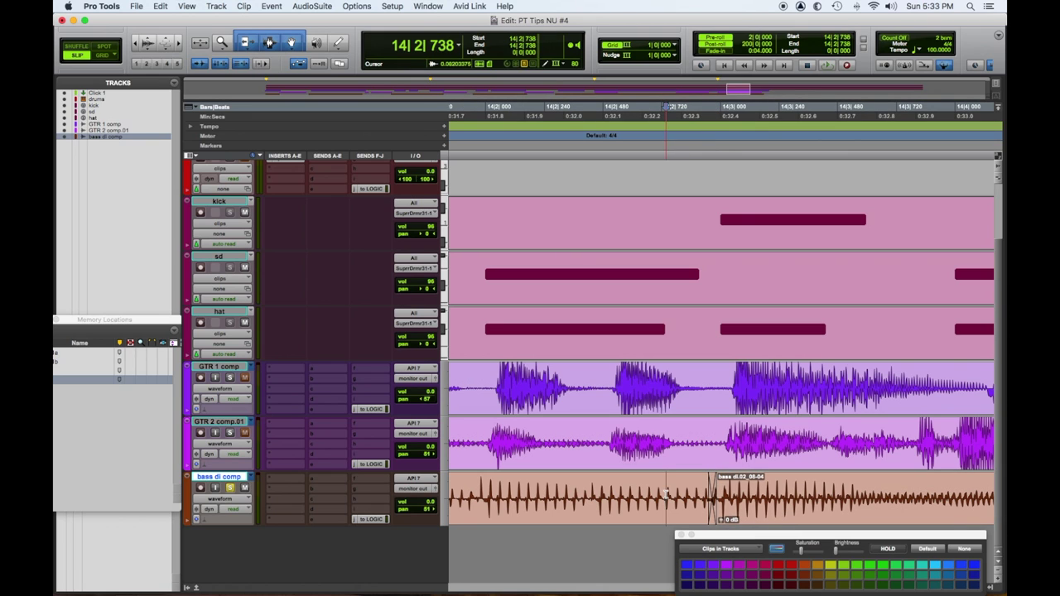
key(space)
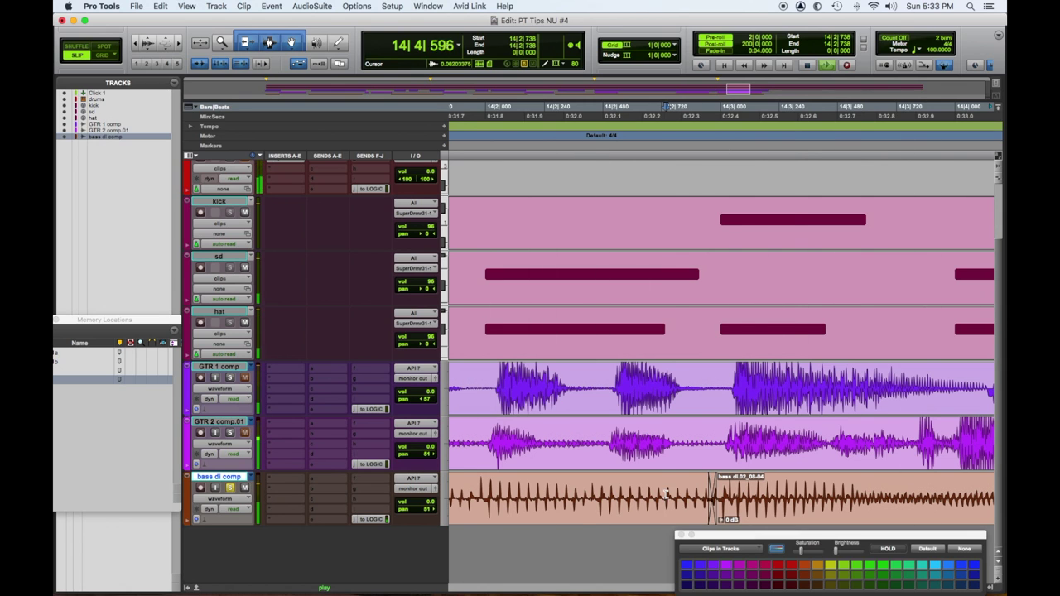
key(space)
- Select every clip on the bass di comp track and open Batch Fades
key(alt+a)
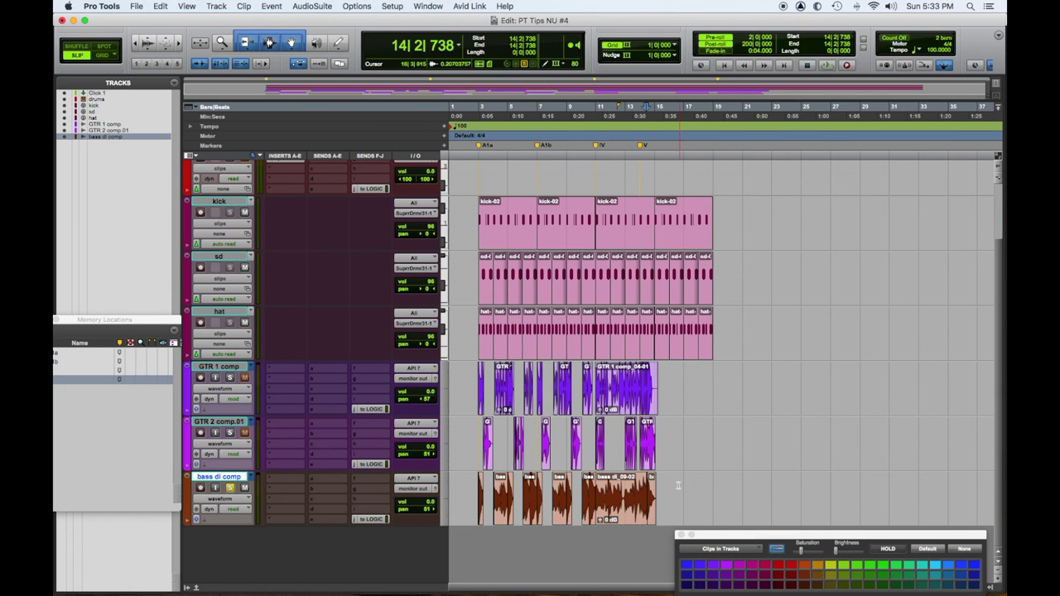
triple_click(664, 489)
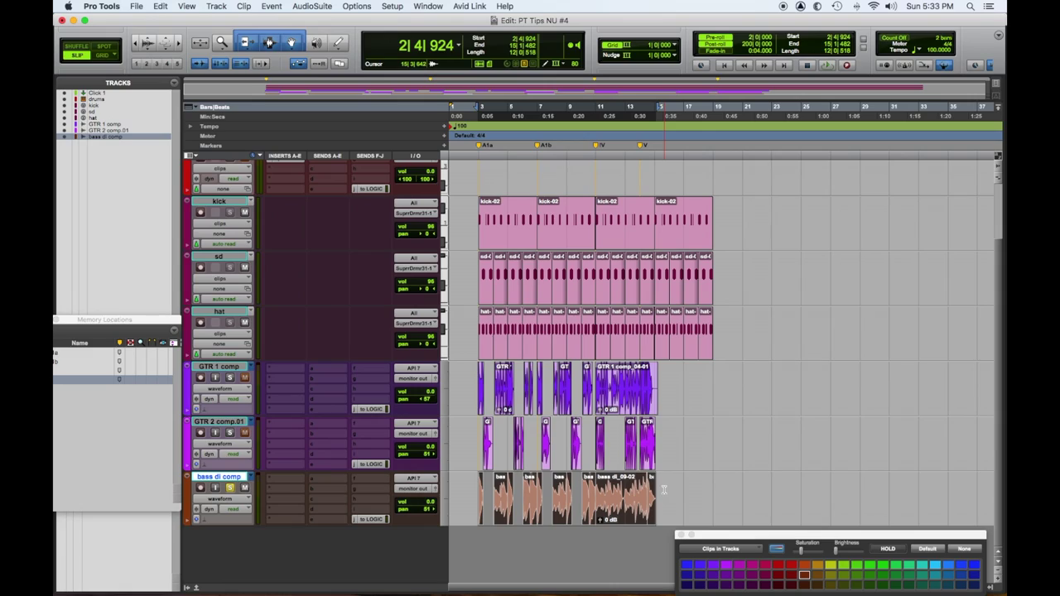
key(super+f)
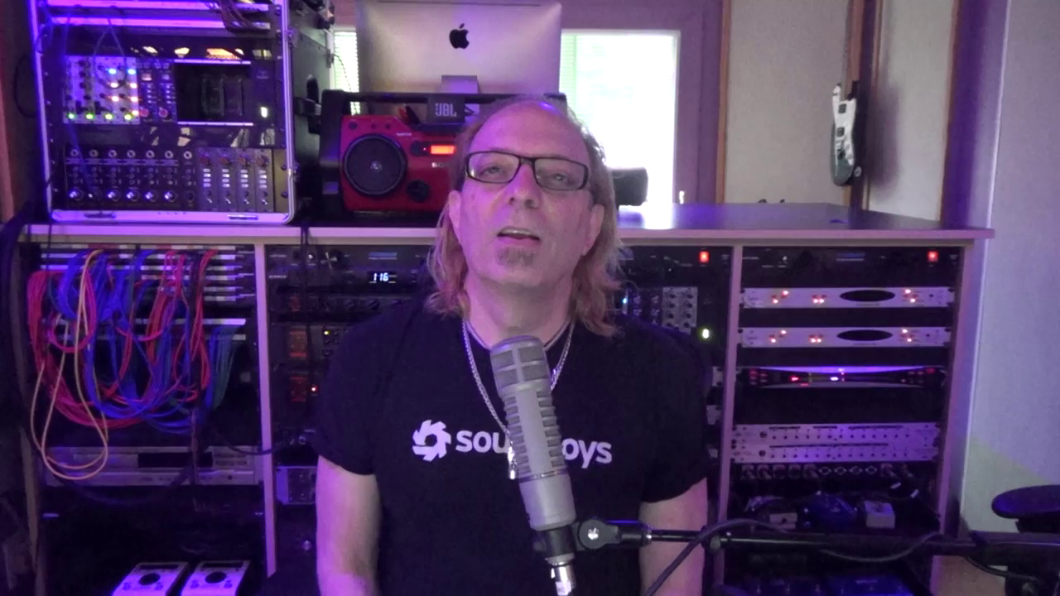